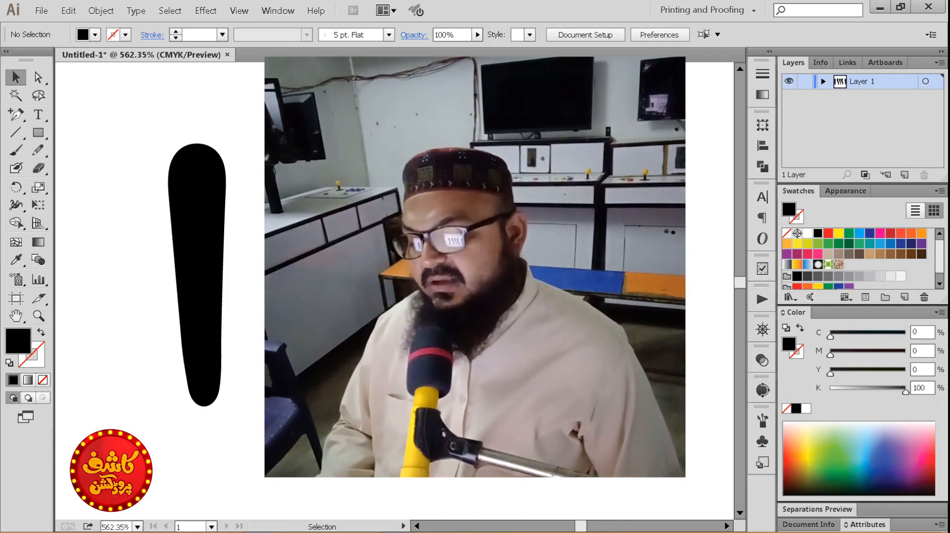
Scale down the five black shapes together and rotate them to lie horizontally with their wide ends facing right
{"action": "left_click_drag", "start_coordinate": [475, 267], "coordinate": [469, 249]}
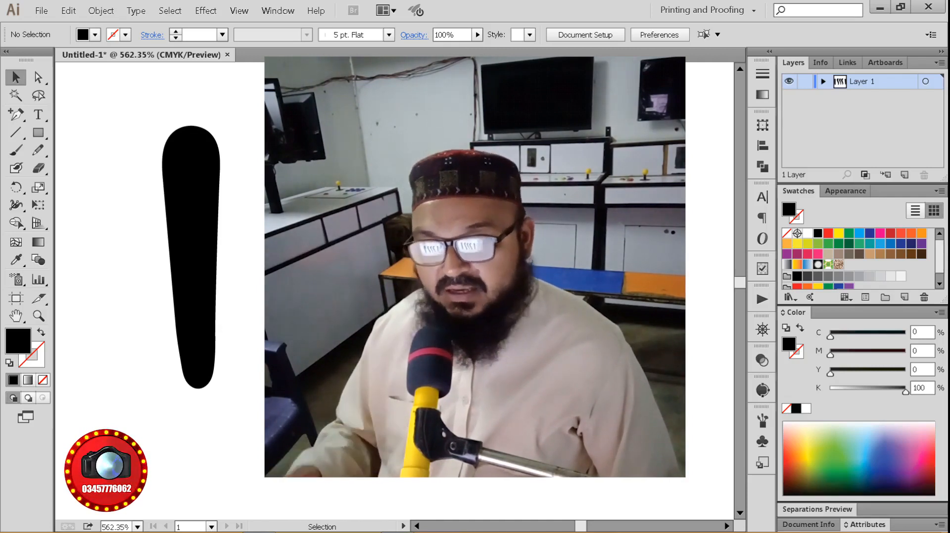
{"action": "left_click", "coordinate": [208, 366]}
{"action": "left_click", "coordinate": [250, 415]}
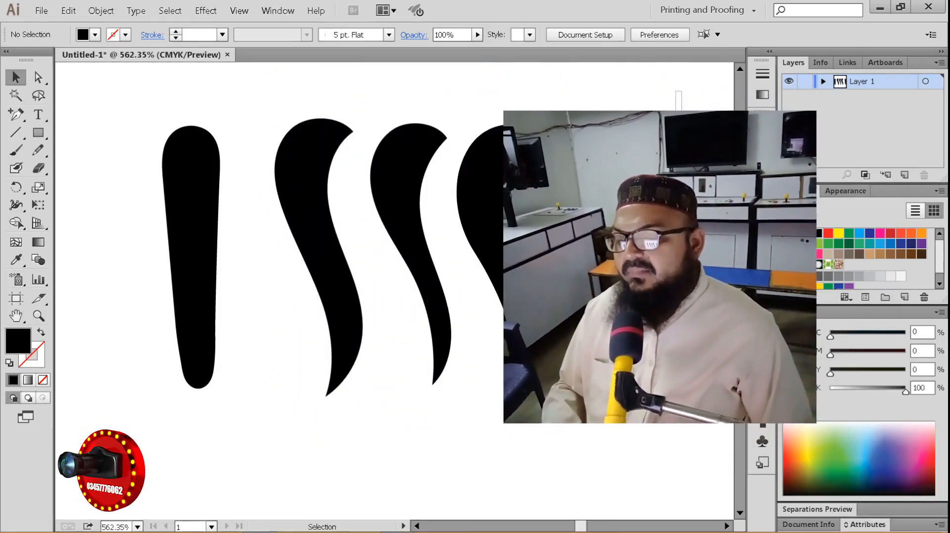
{"action": "mouse_move", "coordinate": [681, 91]}
{"action": "left_mouse_down"}
{"action": "mouse_move", "coordinate": [253, 376]}
{"action": "mouse_move", "coordinate": [148, 412]}
{"action": "mouse_move", "coordinate": [254, 361]}
{"action": "mouse_move", "coordinate": [475, 293]}
{"action": "mouse_move", "coordinate": [497, 296]}
{"action": "left_mouse_up"}
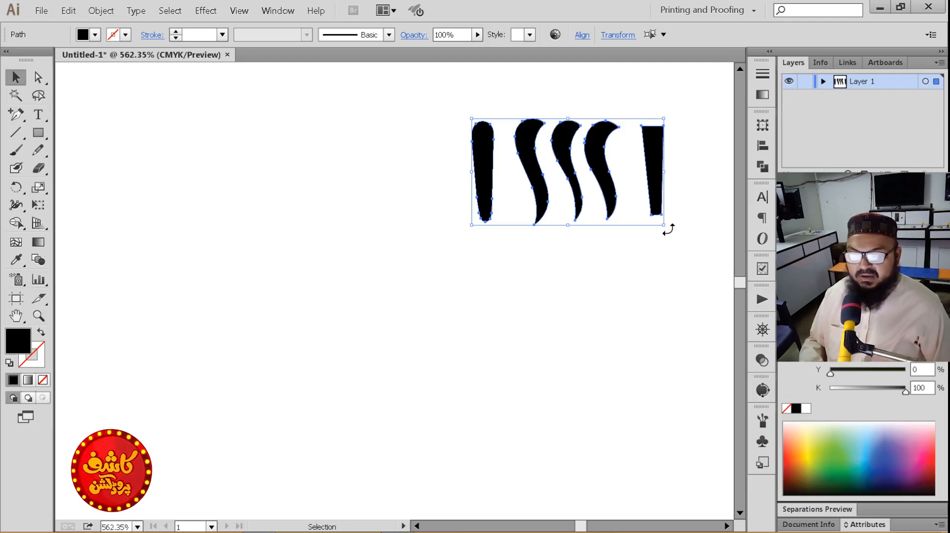
{"action": "left_click_drag", "start_coordinate": [667, 229], "coordinate": [670, 186]}
{"action": "mouse_move", "coordinate": [654, 141]}
{"action": "left_mouse_down"}
{"action": "mouse_move", "coordinate": [602, 114]}
{"action": "mouse_move", "coordinate": [553, 110]}
{"action": "mouse_move", "coordinate": [605, 111]}
{"action": "left_mouse_up"}
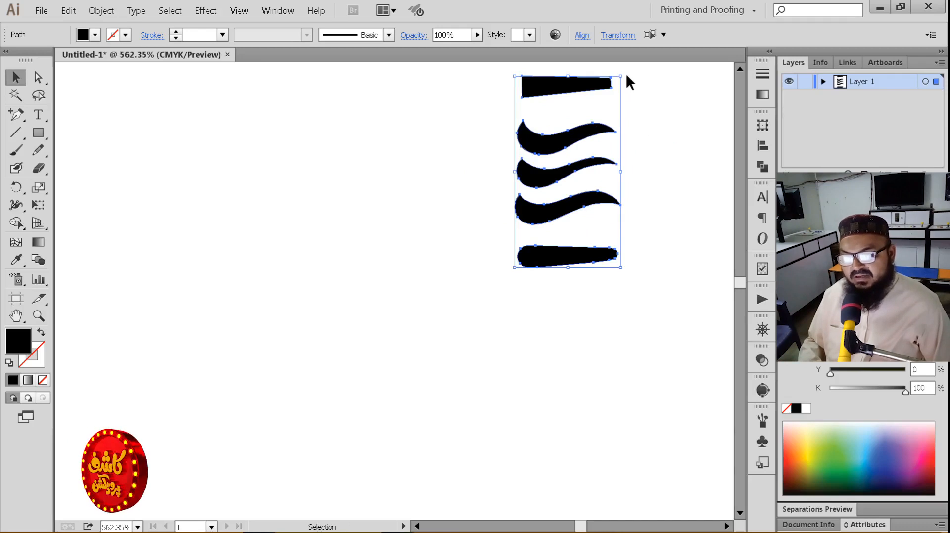
{"action": "mouse_move", "coordinate": [625, 76]}
{"action": "left_mouse_down"}
{"action": "mouse_move", "coordinate": [636, 153]}
{"action": "mouse_move", "coordinate": [526, 307]}
{"action": "mouse_move", "coordinate": [559, 309]}
{"action": "left_mouse_up"}
{"action": "left_click", "coordinate": [650, 239]}
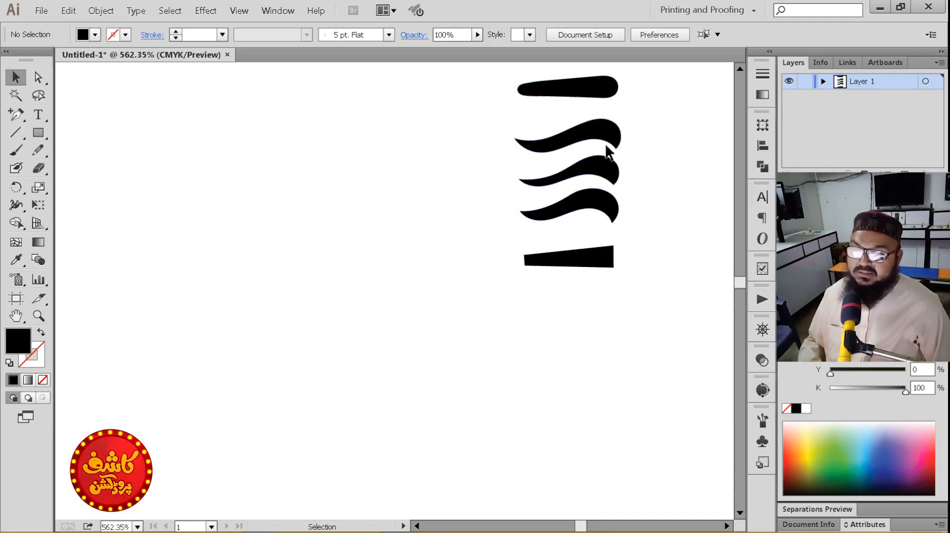
Duplicate the lowest tapered bar directly below itself and rotate the copy 180° so its wide end faces left
{"action": "left_click", "coordinate": [605, 260]}
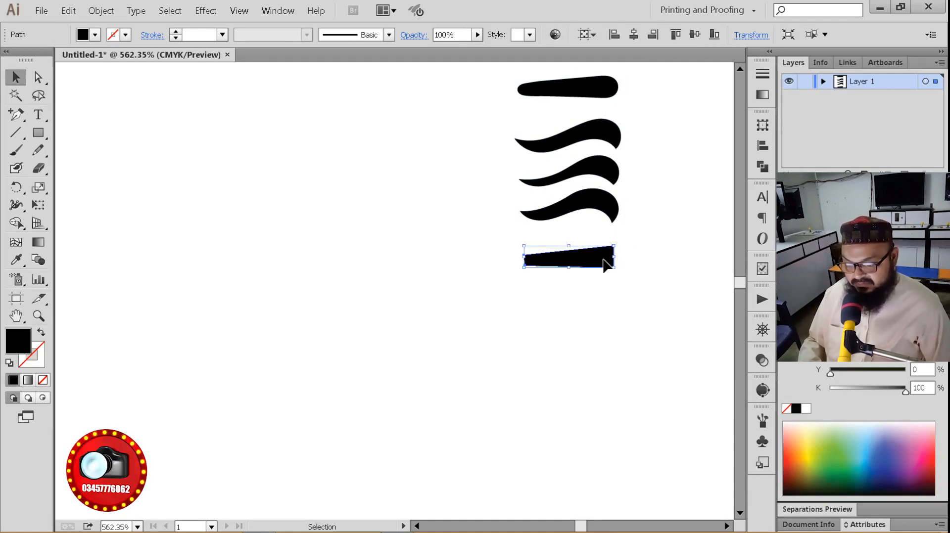
{"action": "left_click_drag", "start_coordinate": [601, 259], "coordinate": [526, 297]}
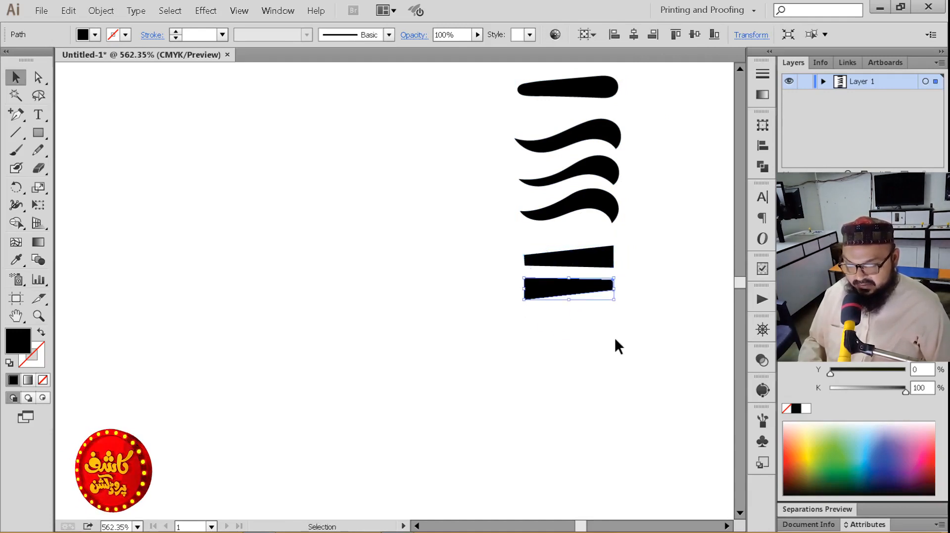
{"action": "left_click", "coordinate": [614, 344]}
{"action": "left_click", "coordinate": [601, 263]}
{"action": "left_click", "coordinate": [603, 291]}
{"action": "left_click", "coordinate": [603, 269]}
{"action": "left_click", "coordinate": [600, 292]}
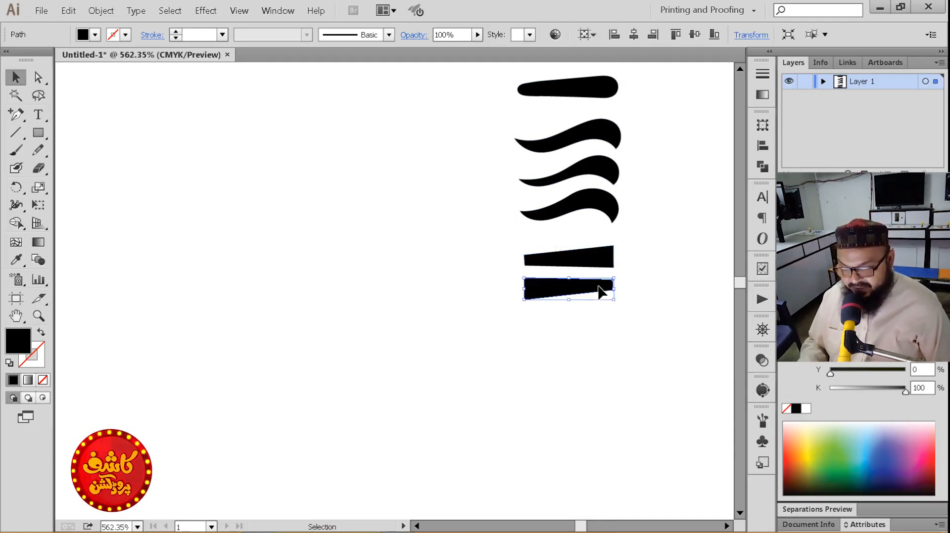
Show the document's available brushes
{"action": "left_click", "coordinate": [762, 426]}
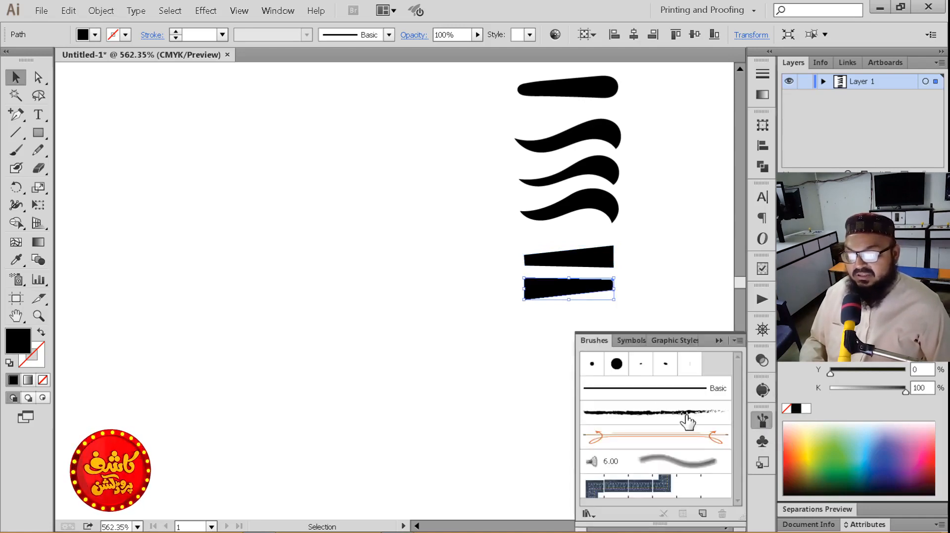
{"action": "left_click", "coordinate": [276, 12]}
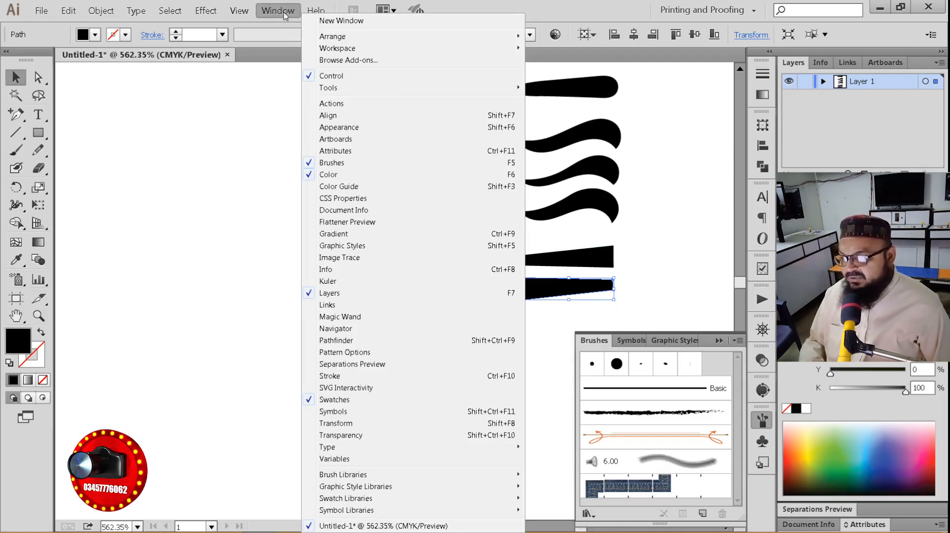
{"action": "left_click", "coordinate": [499, 164]}
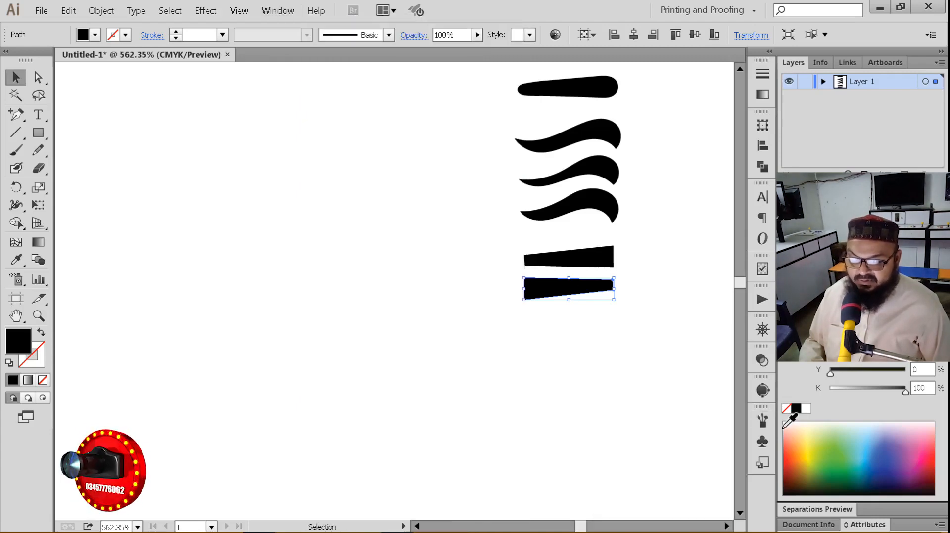
{"action": "left_click", "coordinate": [270, 13]}
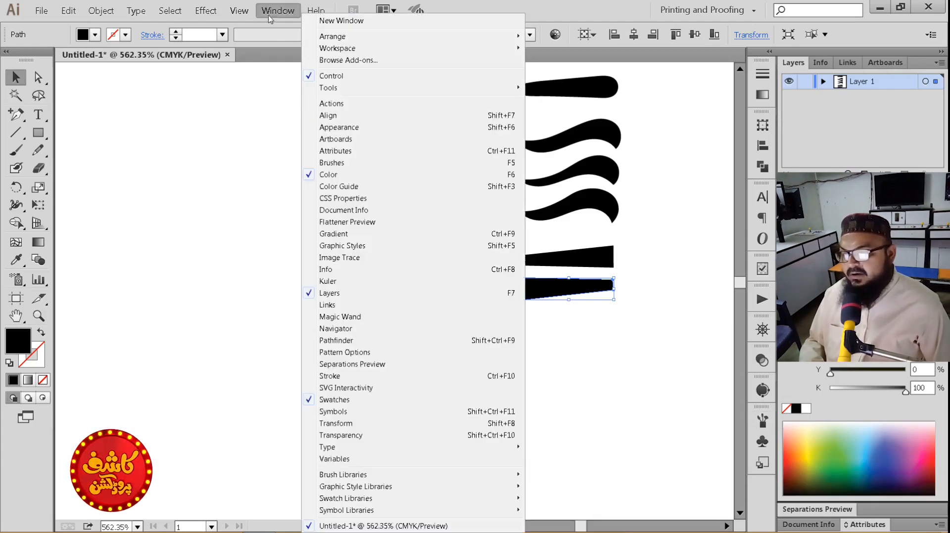
{"action": "left_click", "coordinate": [329, 165]}
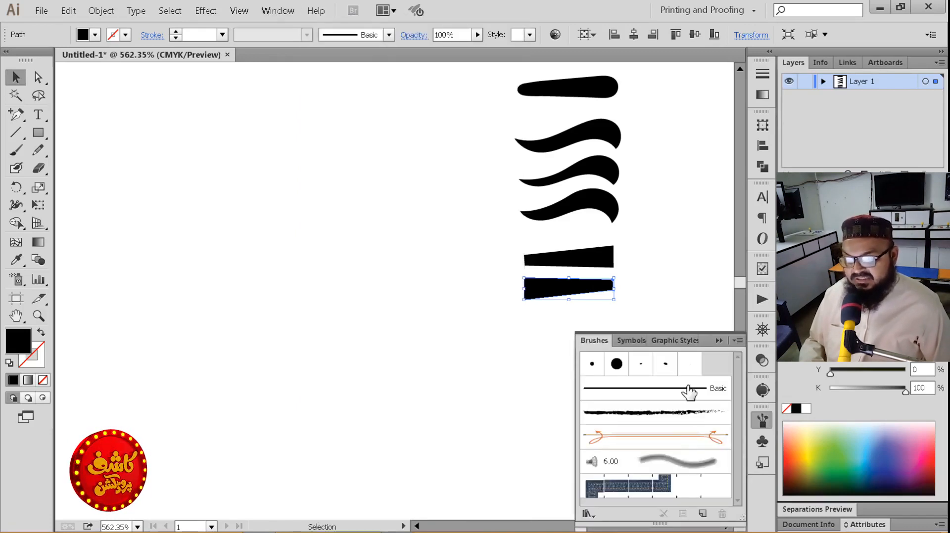
Create an art brush with default options from the upper tapered bar, the one widening to the right
{"action": "left_click", "coordinate": [678, 254]}
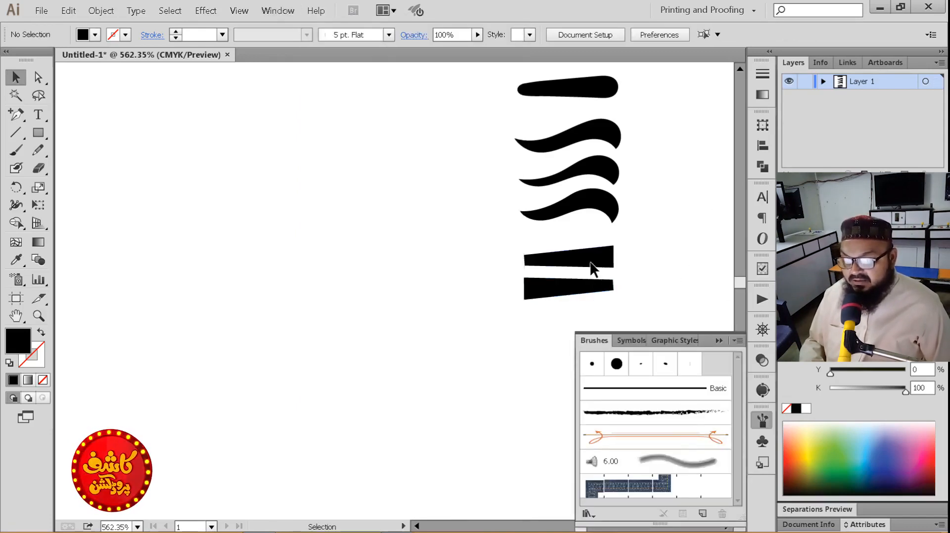
{"action": "left_click", "coordinate": [606, 260]}
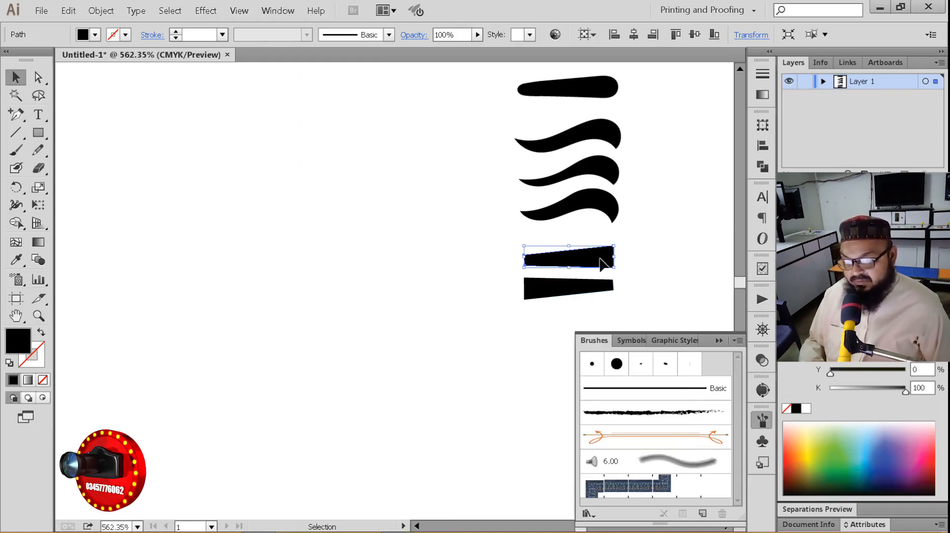
{"action": "mouse_move", "coordinate": [601, 262]}
{"action": "left_mouse_down"}
{"action": "mouse_move", "coordinate": [668, 396]}
{"action": "mouse_move", "coordinate": [731, 437]}
{"action": "left_mouse_up"}
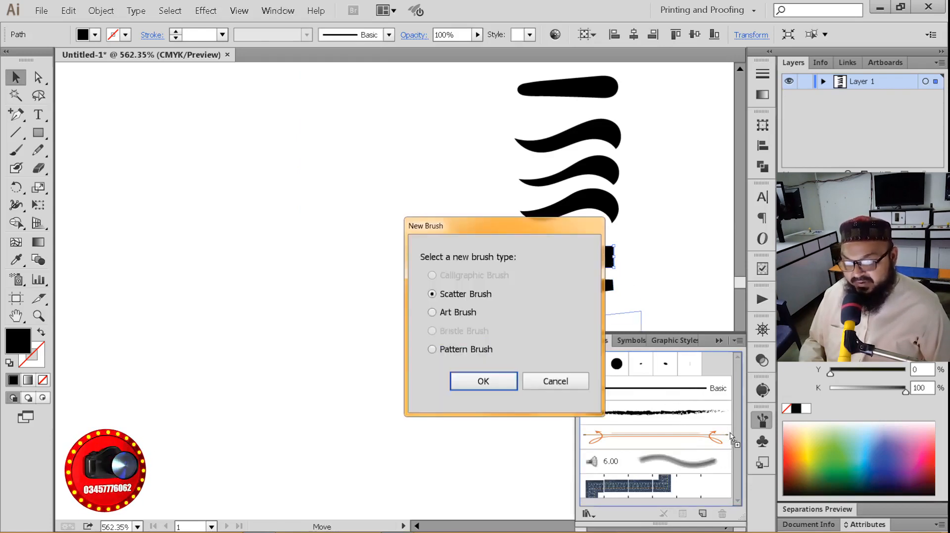
{"action": "left_click", "coordinate": [459, 313]}
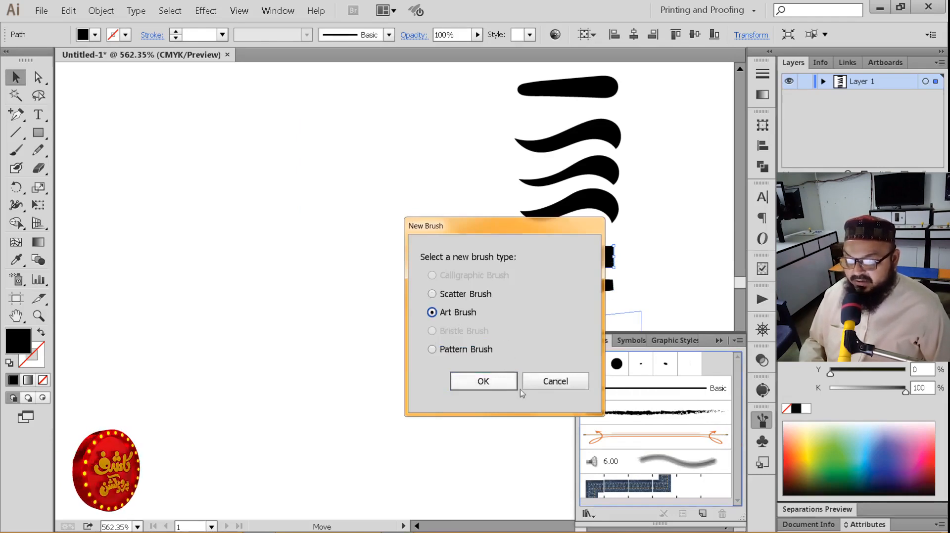
{"action": "left_click", "coordinate": [483, 381]}
{"action": "left_click", "coordinate": [611, 445]}
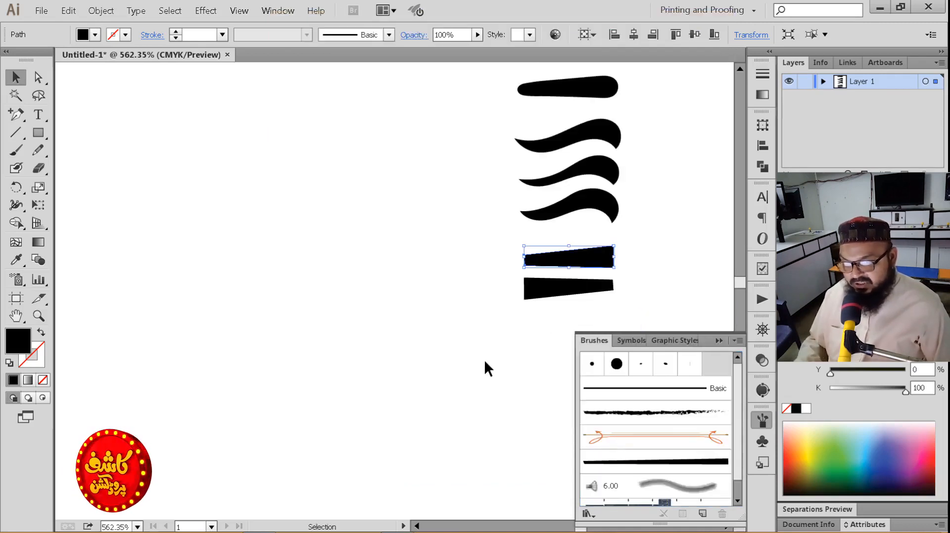
Create a second art brush with default options from the lower tapered bar, the one narrowing to the right
{"action": "left_click", "coordinate": [589, 288]}
{"action": "mouse_move", "coordinate": [593, 291]}
{"action": "left_mouse_down"}
{"action": "mouse_move", "coordinate": [630, 376]}
{"action": "mouse_move", "coordinate": [706, 483]}
{"action": "left_mouse_up"}
{"action": "left_click", "coordinate": [440, 312]}
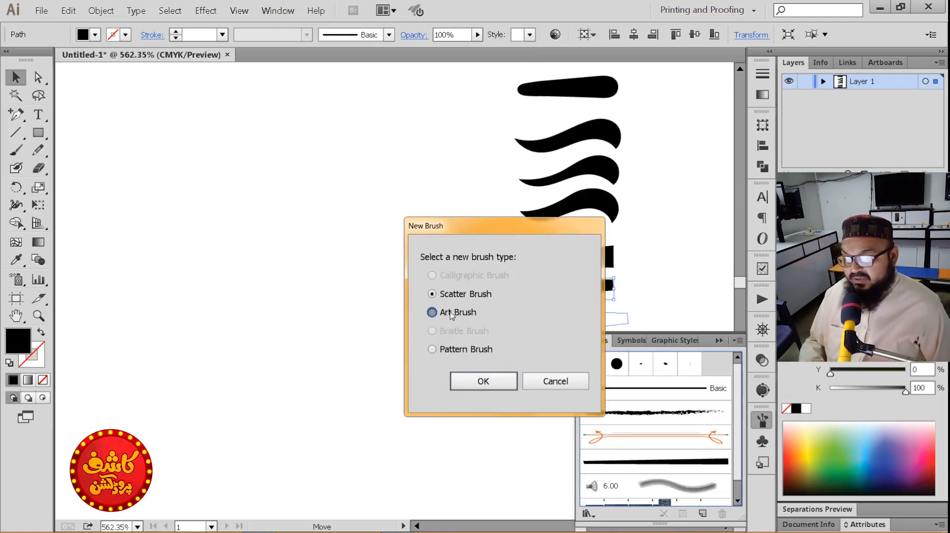
{"action": "left_click", "coordinate": [483, 381]}
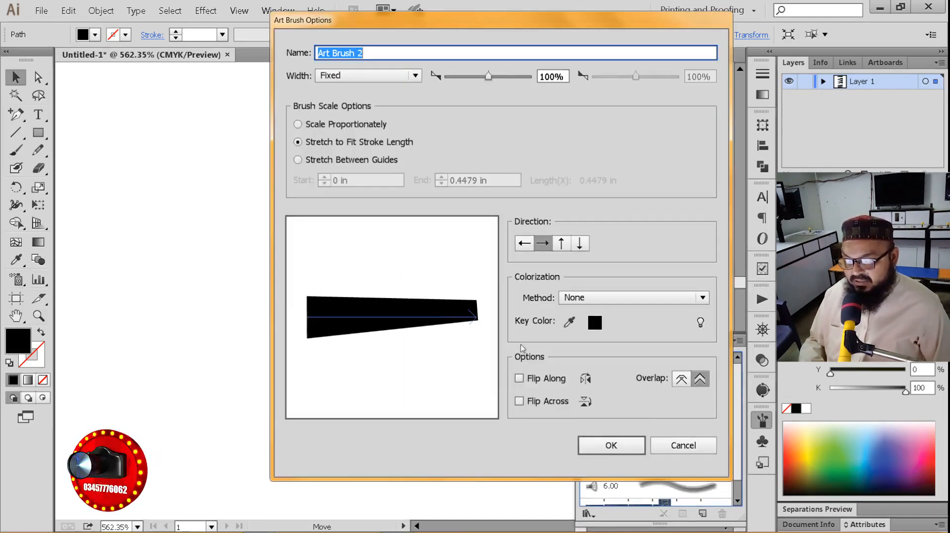
{"action": "left_click", "coordinate": [610, 445]}
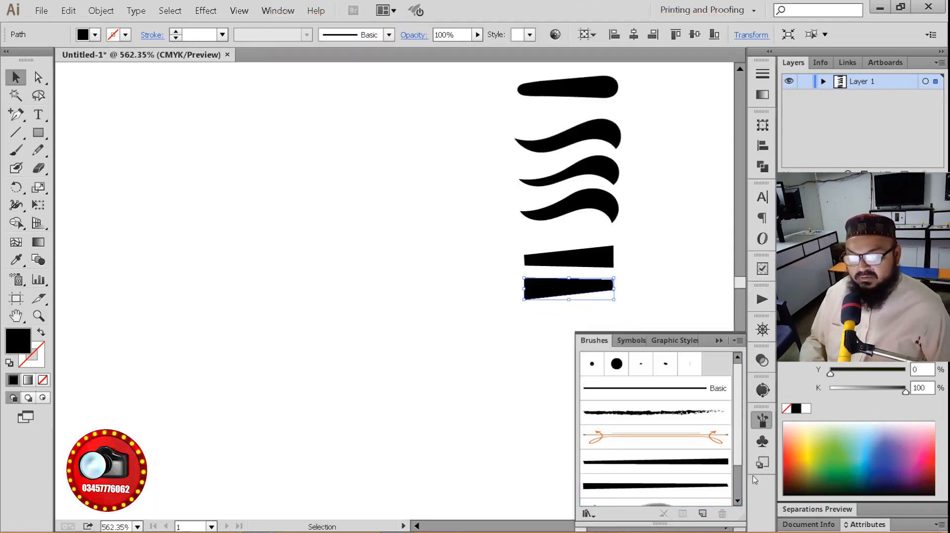
Paint a vertical stroke from top to bottom on the empty canvas with the Paintbrush tool using Art Brush 1
{"action": "scroll", "coordinate": [727, 436], "scroll_direction": "down", "scroll_amount": 2}
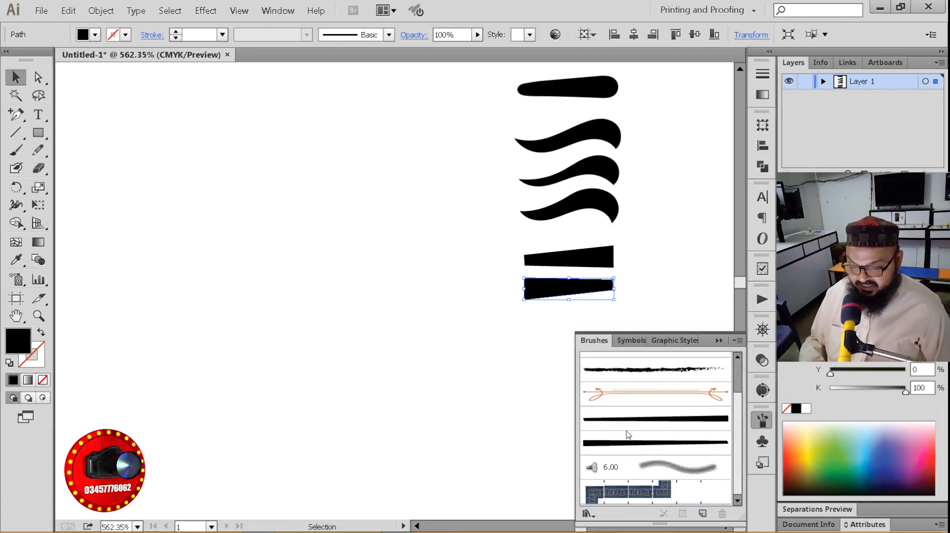
{"action": "left_click", "coordinate": [16, 151]}
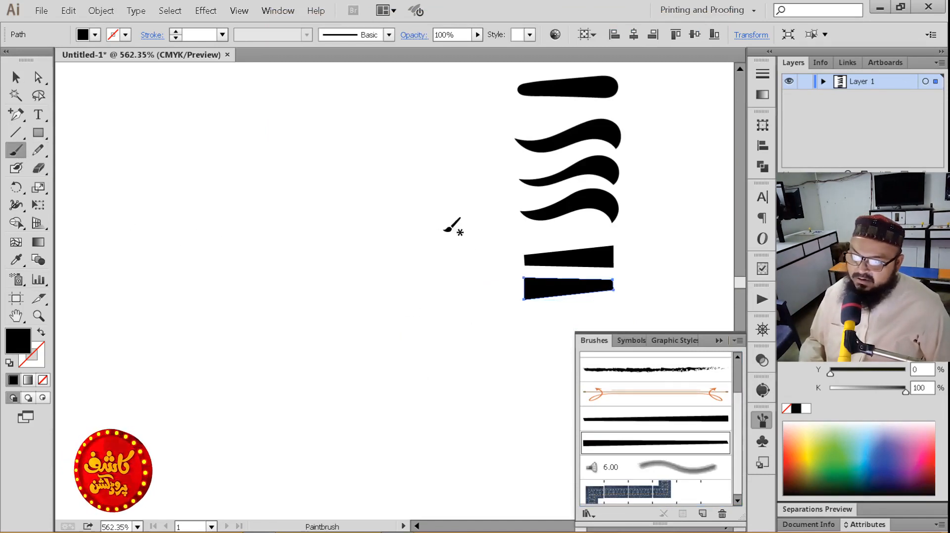
{"action": "left_click", "coordinate": [547, 397], "text": "ctrl"}
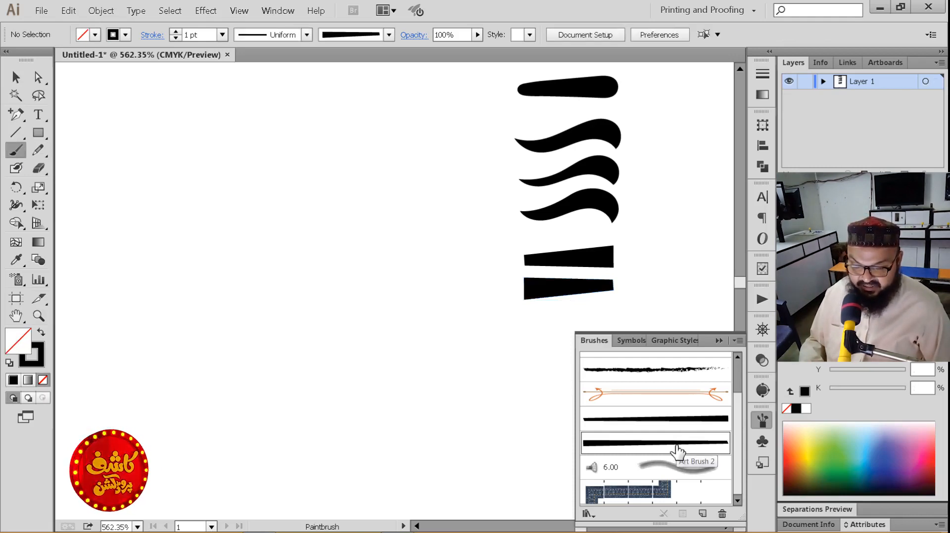
{"action": "left_click", "coordinate": [683, 423]}
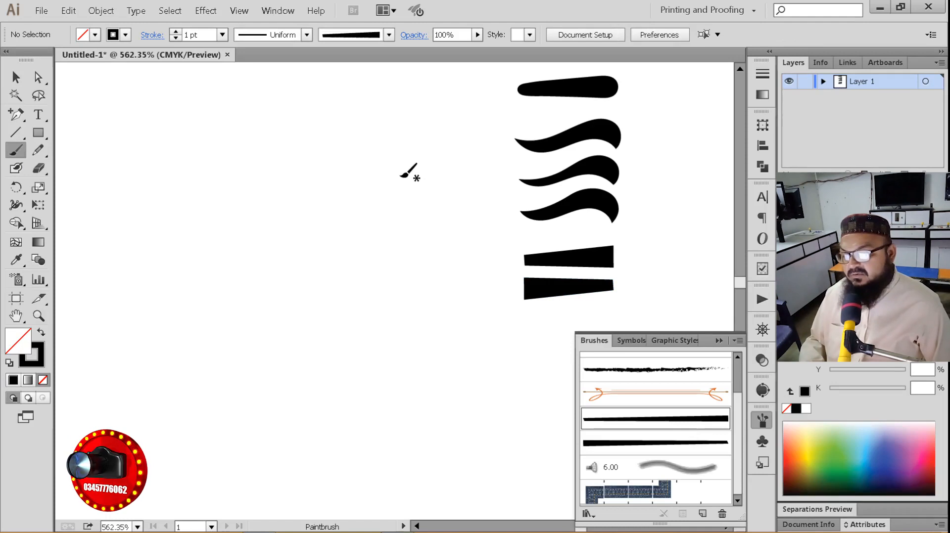
{"action": "left_click_drag", "start_coordinate": [400, 177], "coordinate": [403, 313]}
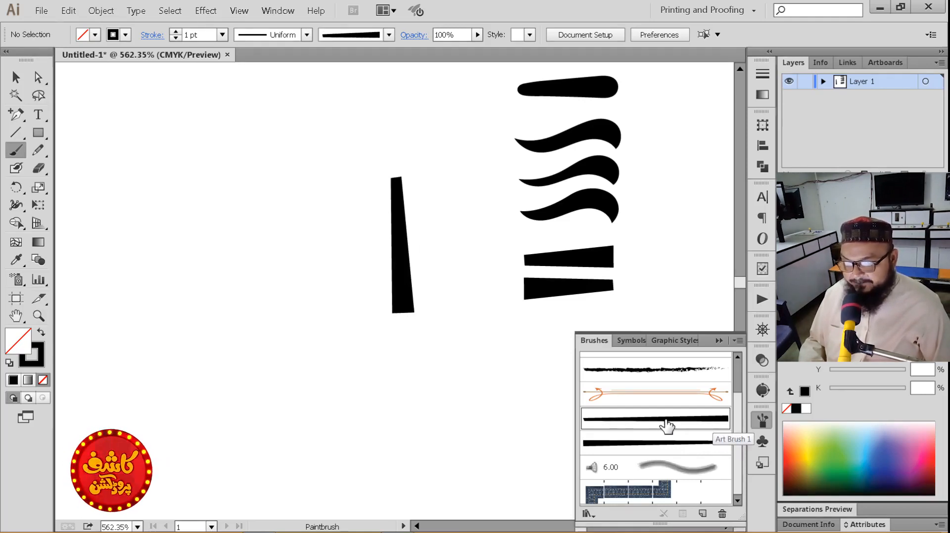
Apply Art Brush 2 to the painted vertical stroke
{"action": "key", "text": "v"}
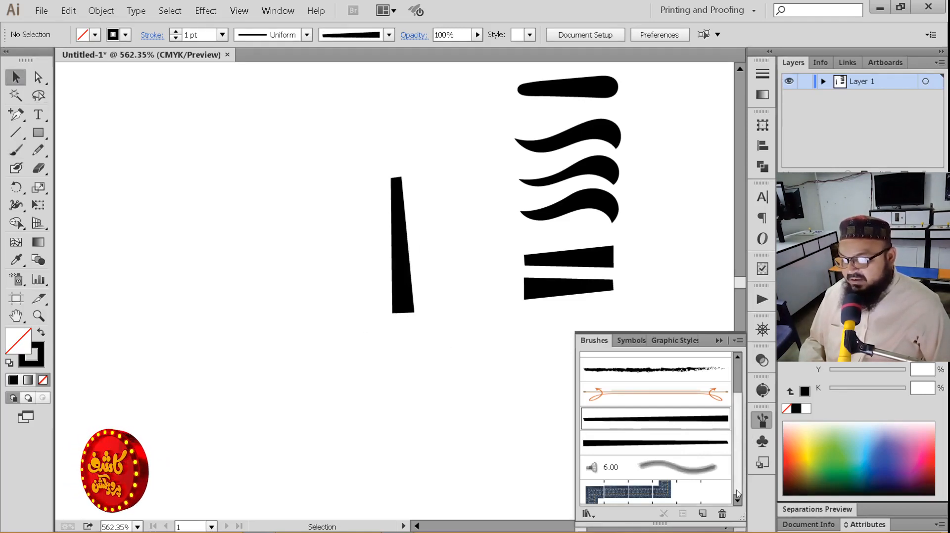
{"action": "left_click", "coordinate": [397, 283]}
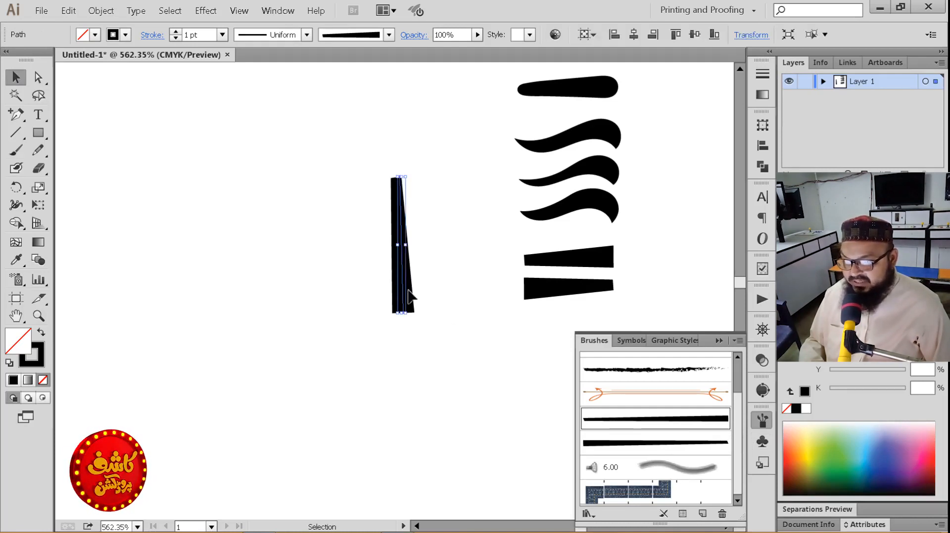
{"action": "left_click", "coordinate": [690, 443]}
{"action": "left_click", "coordinate": [475, 381]}
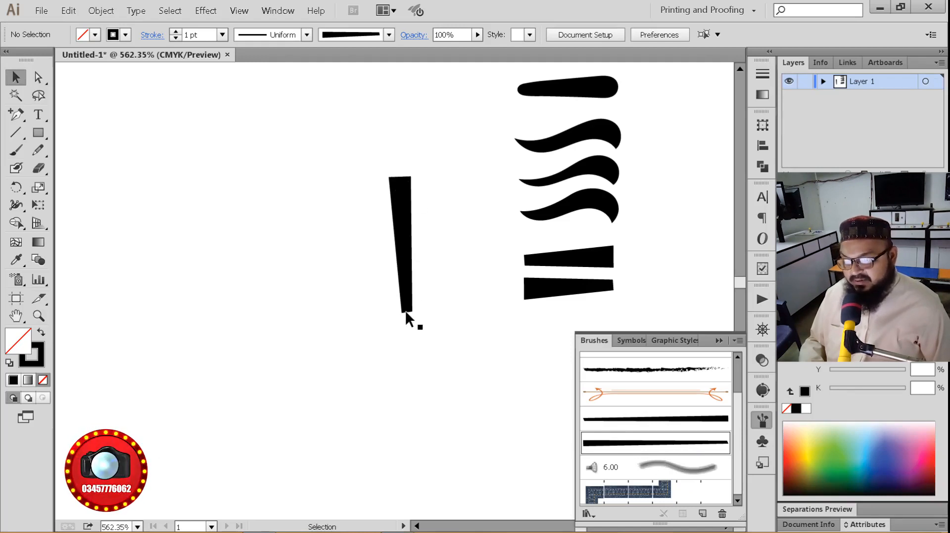
{"action": "left_click", "coordinate": [403, 275]}
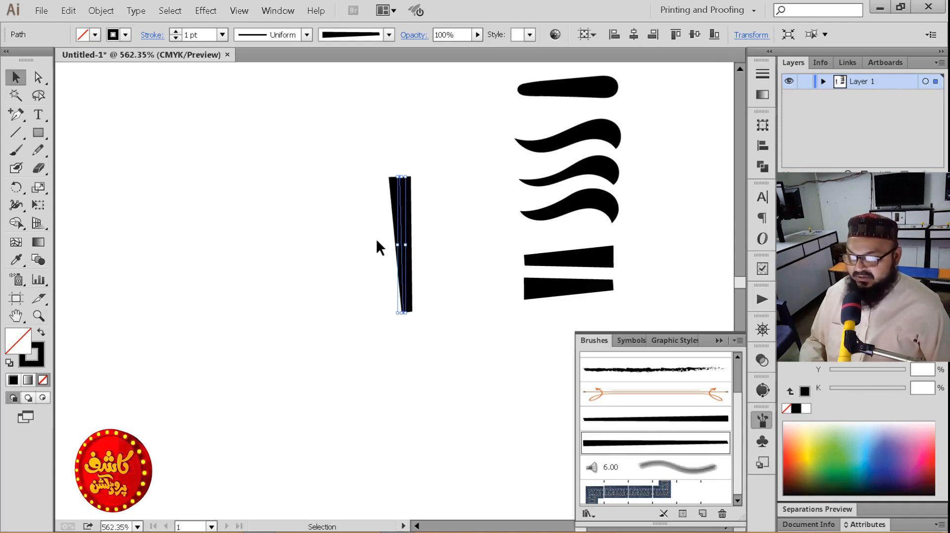
Paint two curved downward strokes beside the vertical one, bowed in opposite directions, using Art Brush 2
{"action": "left_click", "coordinate": [16, 150]}
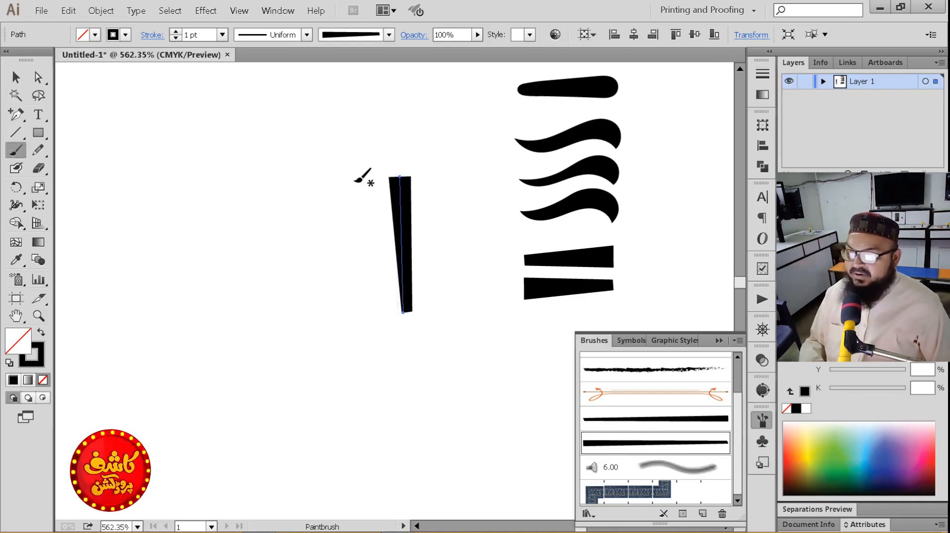
{"action": "mouse_move", "coordinate": [354, 180]}
{"action": "left_mouse_down"}
{"action": "mouse_move", "coordinate": [377, 218]}
{"action": "mouse_move", "coordinate": [376, 312]}
{"action": "left_mouse_up"}
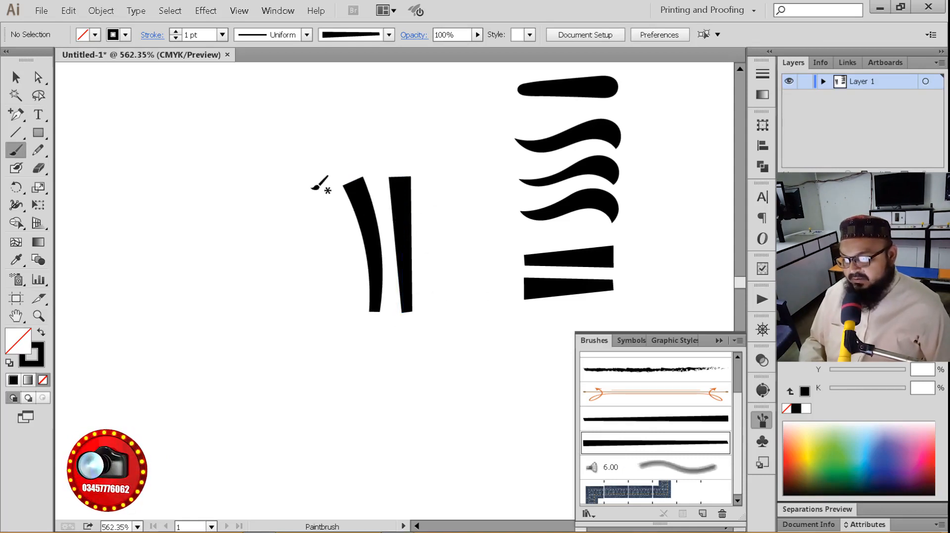
{"action": "mouse_move", "coordinate": [324, 183]}
{"action": "left_mouse_down"}
{"action": "mouse_move", "coordinate": [307, 251]}
{"action": "mouse_move", "coordinate": [327, 300]}
{"action": "left_mouse_up"}
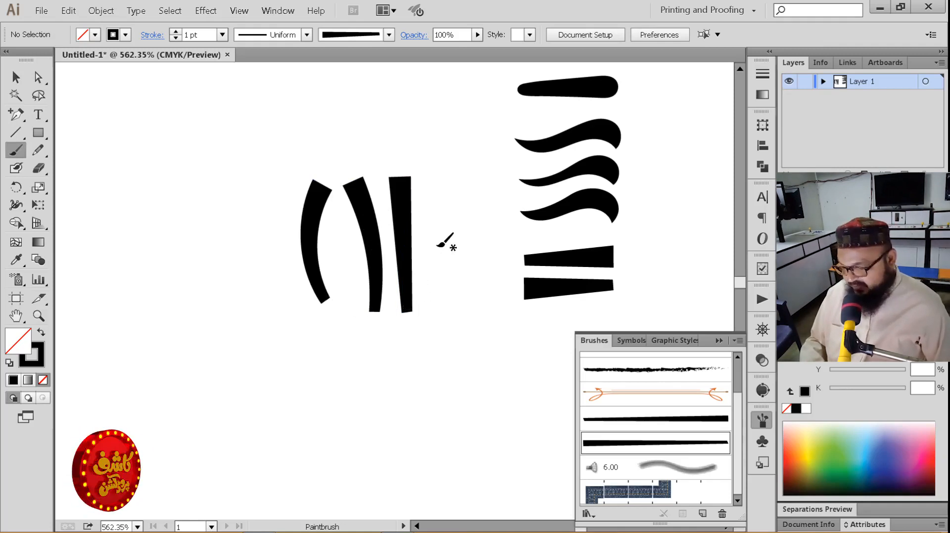
Move the three painted strokes out of the drawing area to below the tapered bars
{"action": "key", "text": "v"}
{"action": "left_click_drag", "start_coordinate": [439, 189], "coordinate": [272, 323]}
{"action": "mouse_move", "coordinate": [371, 212]}
{"action": "left_mouse_down"}
{"action": "mouse_move", "coordinate": [441, 314]}
{"action": "mouse_move", "coordinate": [544, 346]}
{"action": "mouse_move", "coordinate": [566, 370]}
{"action": "left_mouse_up"}
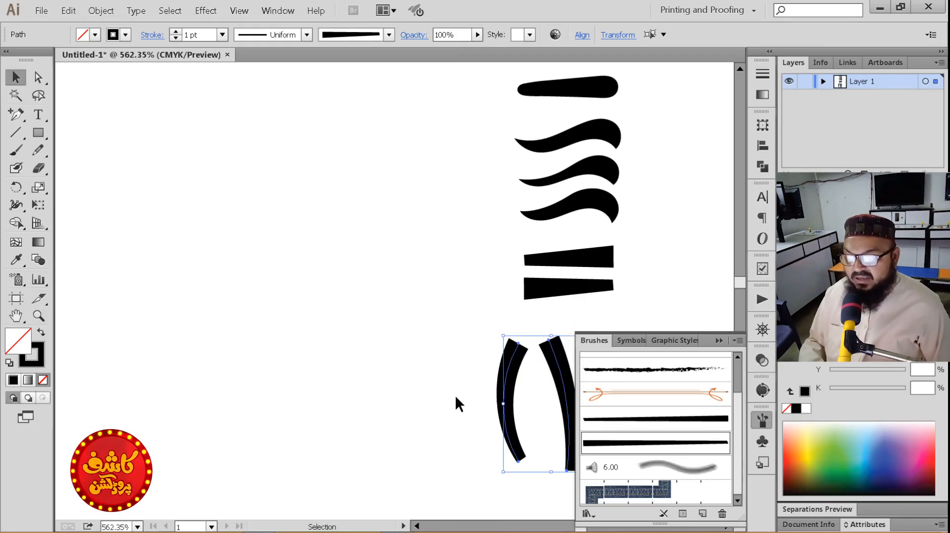
Paint a ح-shaped letter from two strokes with the Paintbrush and Art Brush 2: a hooked upper stroke and a round open bowl
{"action": "left_click", "coordinate": [15, 150]}
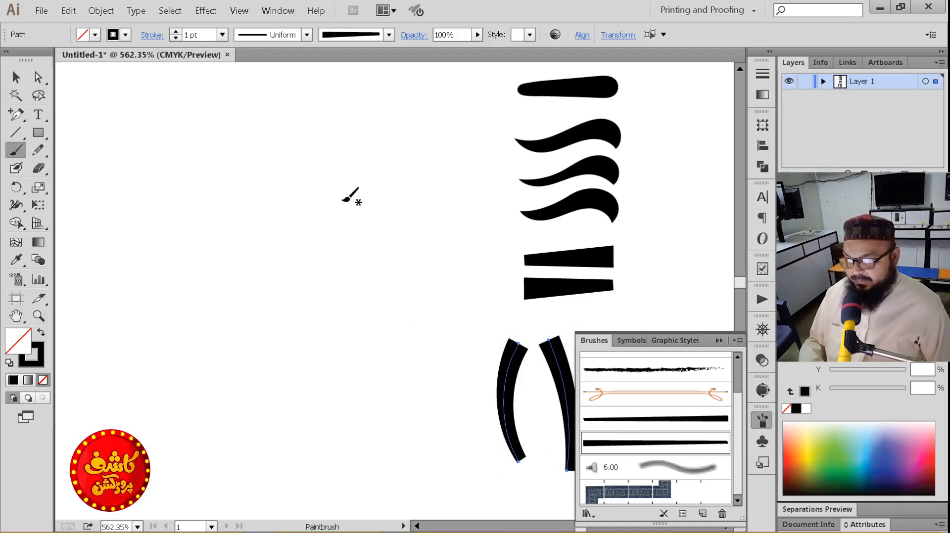
{"action": "mouse_move", "coordinate": [341, 200]}
{"action": "left_mouse_down"}
{"action": "mouse_move", "coordinate": [367, 174]}
{"action": "mouse_move", "coordinate": [445, 195]}
{"action": "left_mouse_up"}
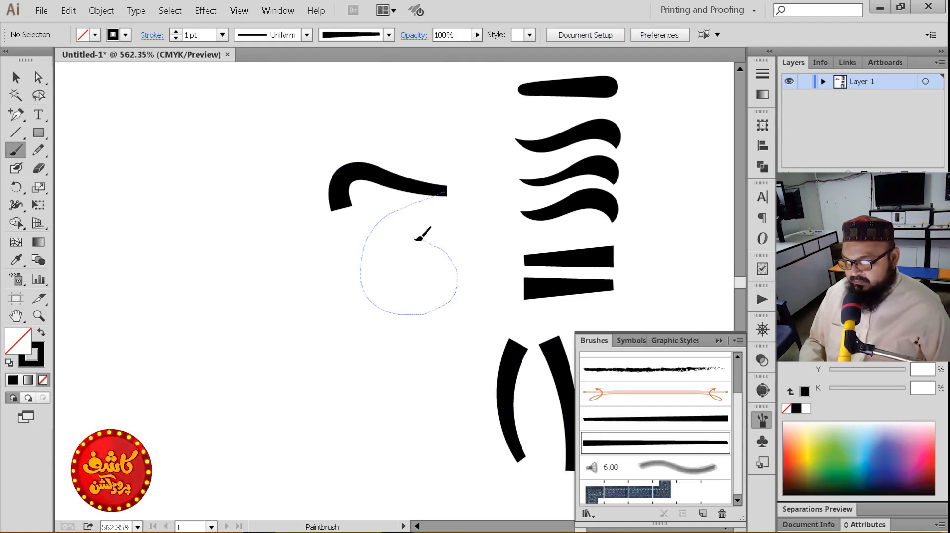
{"action": "left_click_drag", "start_coordinate": [414, 240], "coordinate": [416, 240]}
{"action": "key", "text": "v"}
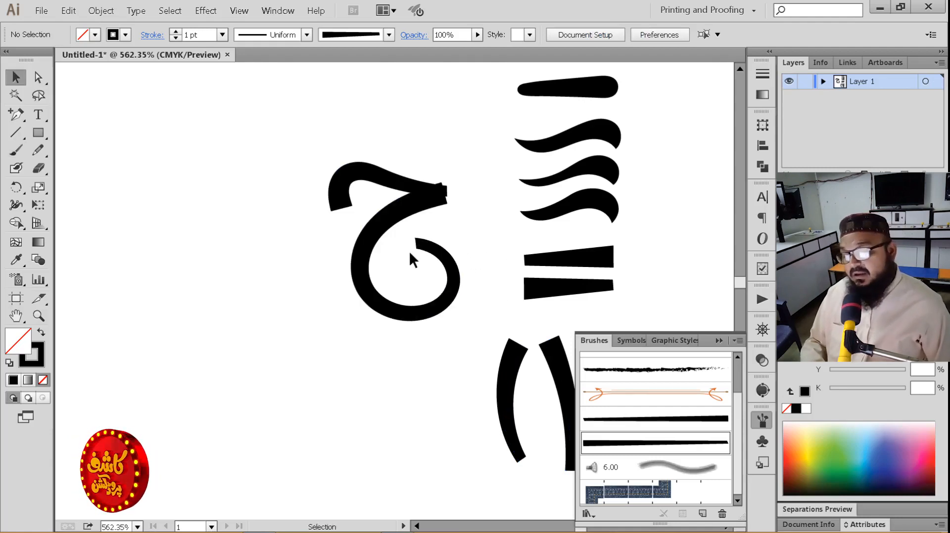
Apply Art Brush 1 to the bowl stroke of the painted letter
{"action": "left_click", "coordinate": [426, 209]}
{"action": "left_click", "coordinate": [405, 190]}
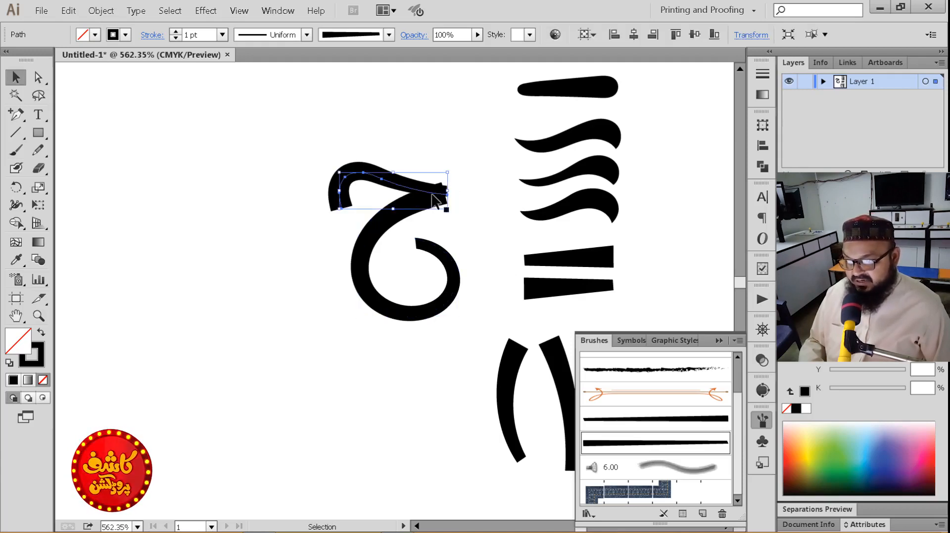
{"action": "left_click", "coordinate": [392, 224]}
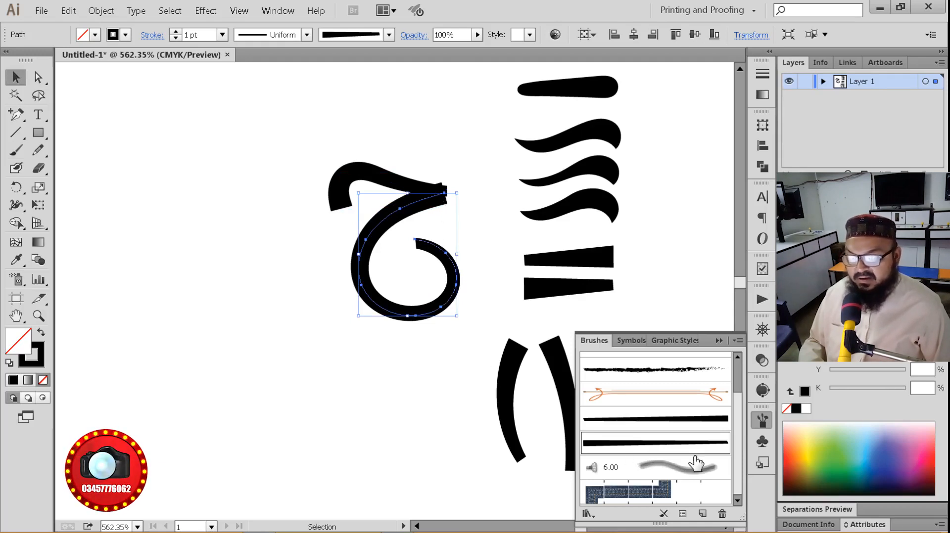
{"action": "left_click", "coordinate": [690, 422]}
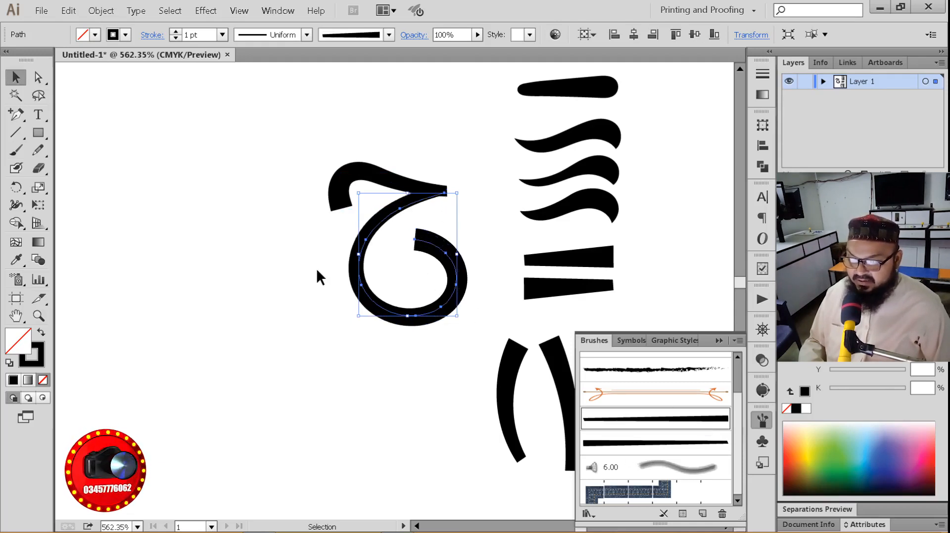
{"action": "left_click", "coordinate": [391, 244]}
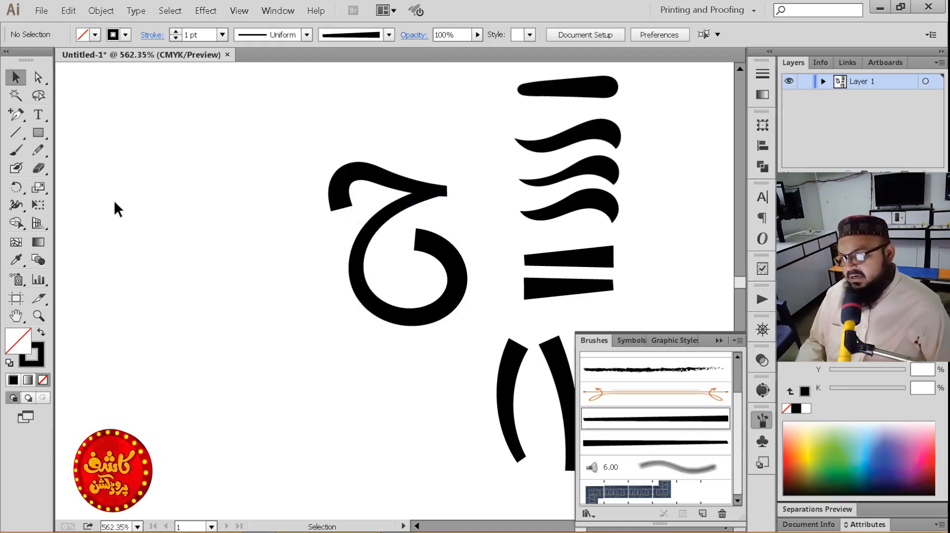
Draw a small circle in the empty area beside the letter, with black fill and no stroke
{"action": "left_click", "coordinate": [32, 136]}
{"action": "left_click_drag", "start_coordinate": [31, 137], "coordinate": [74, 167]}
{"action": "left_click_drag", "start_coordinate": [181, 199], "coordinate": [205, 223]}
{"action": "key", "text": "v"}
{"action": "left_click", "coordinate": [42, 332]}
{"action": "left_click", "coordinate": [112, 331]}
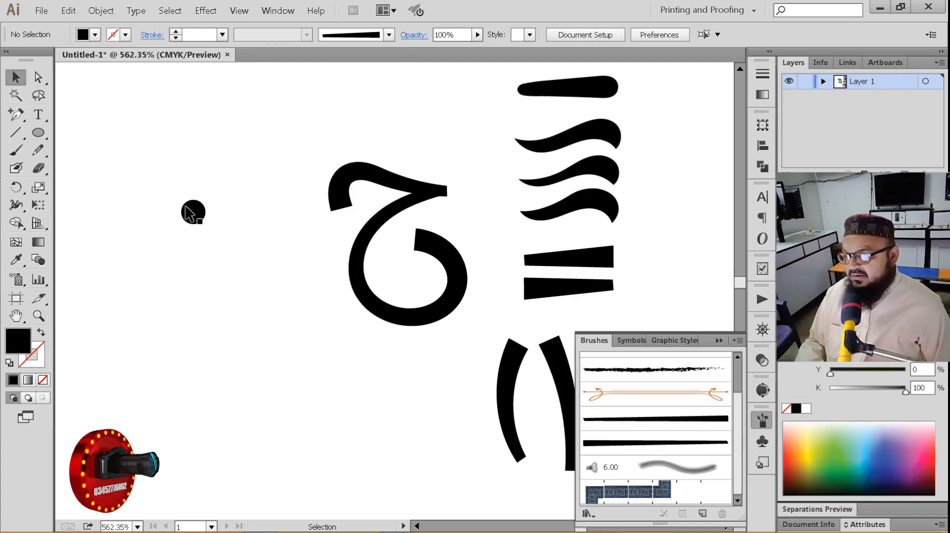
Place the black dot inside the letter's bowl and move the whole letter down beside the two curved strokes
{"action": "left_click_drag", "start_coordinate": [401, 268], "coordinate": [401, 269]}
{"action": "left_click", "coordinate": [256, 322]}
{"action": "left_click_drag", "start_coordinate": [291, 154], "coordinate": [463, 336]}
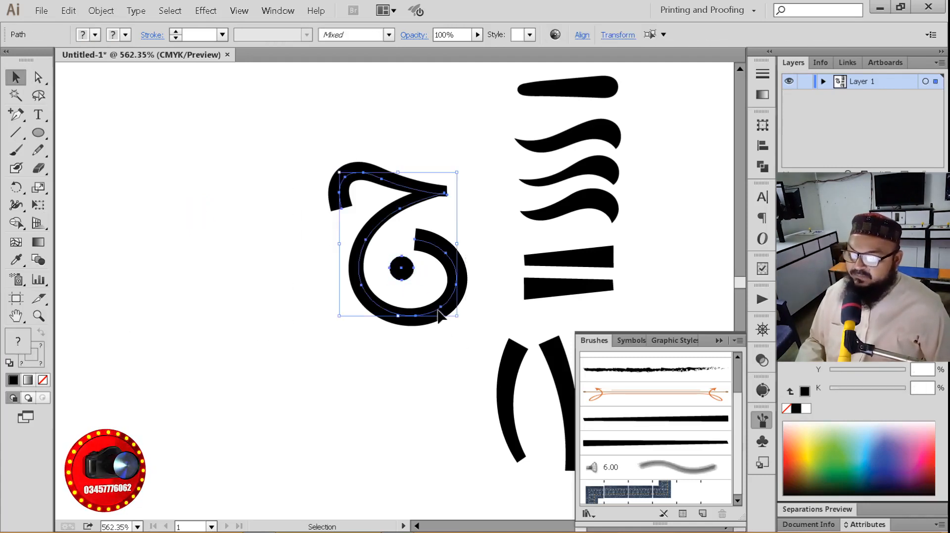
{"action": "left_click_drag", "start_coordinate": [425, 200], "coordinate": [441, 364]}
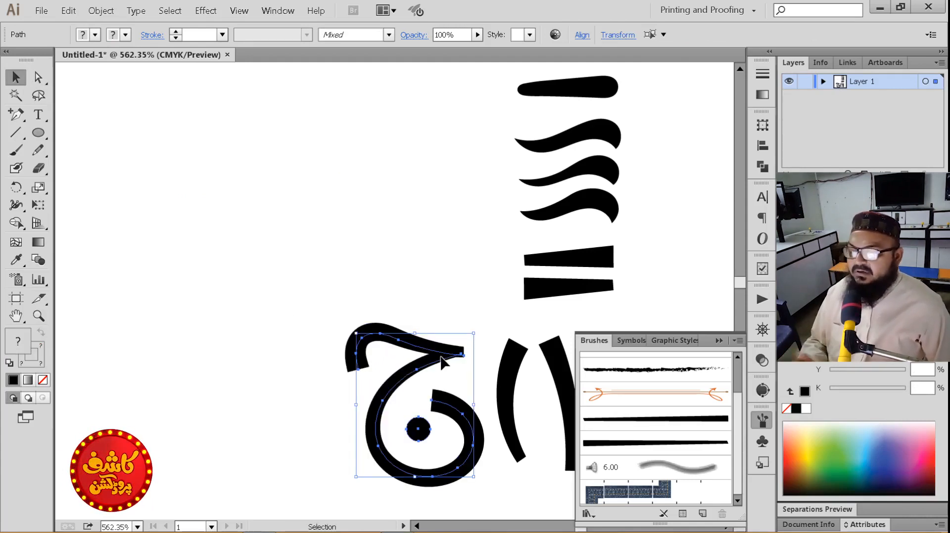
Paint a small د-shaped curve above the dotted letter with Art Brush 1, discarding a second arc tried beside it
{"action": "key", "text": "b"}
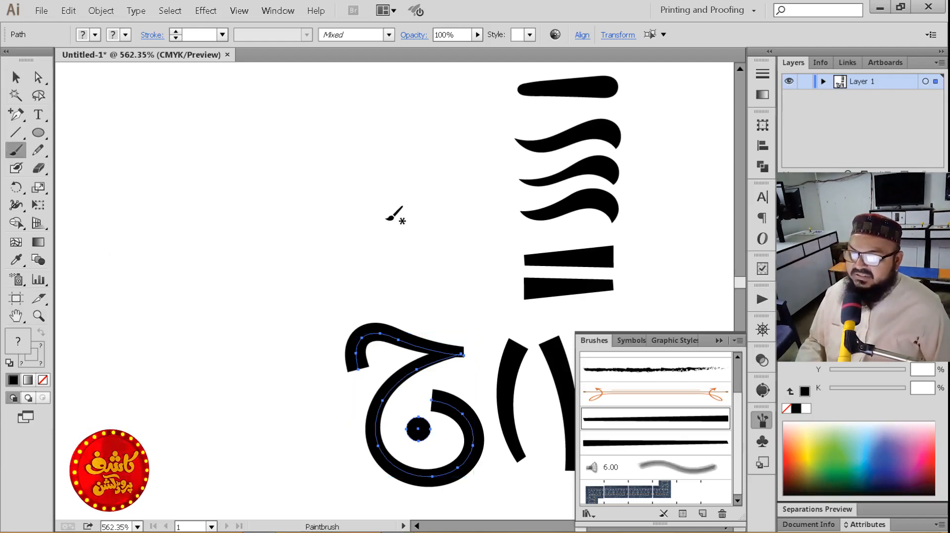
{"action": "left_click_drag", "start_coordinate": [421, 258], "coordinate": [385, 273]}
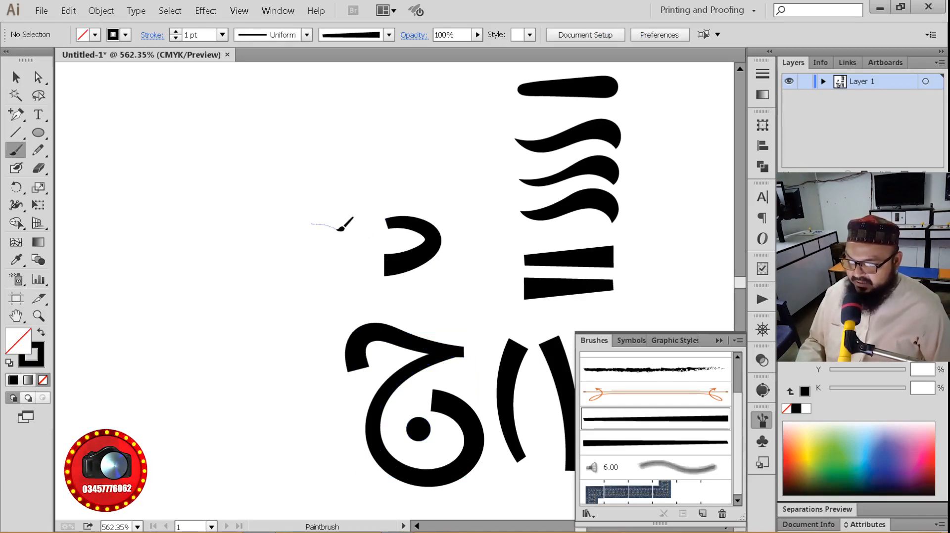
{"action": "left_click_drag", "start_coordinate": [315, 285], "coordinate": [315, 286]}
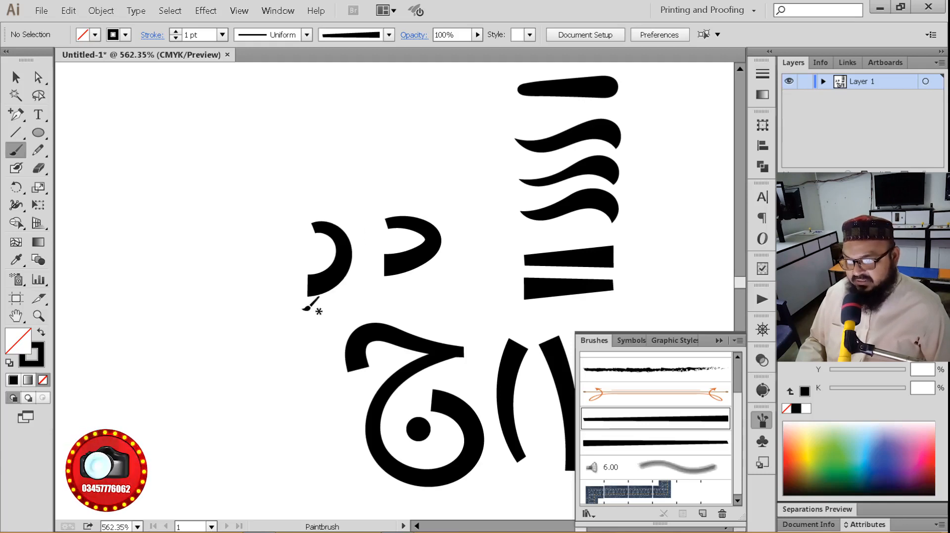
{"action": "key", "text": "ctrl+z"}
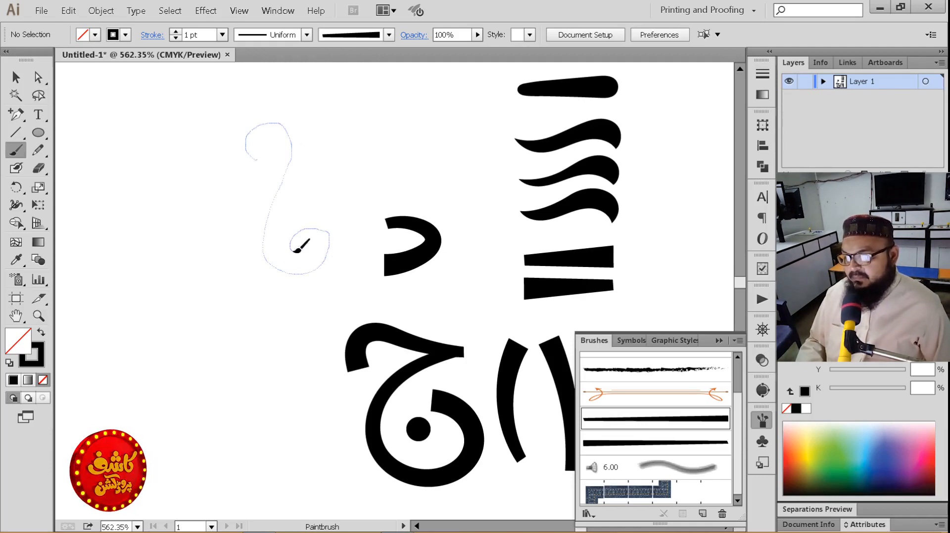
Paint an S-shaped curled stroke and a diagonal bar beside it with Art Brush 1, and switch the bar to Art Brush 2
{"action": "left_click_drag", "start_coordinate": [296, 249], "coordinate": [297, 250]}
{"action": "mouse_move", "coordinate": [379, 124]}
{"action": "left_mouse_down"}
{"action": "mouse_move", "coordinate": [322, 183]}
{"action": "mouse_move", "coordinate": [296, 226]}
{"action": "left_mouse_up"}
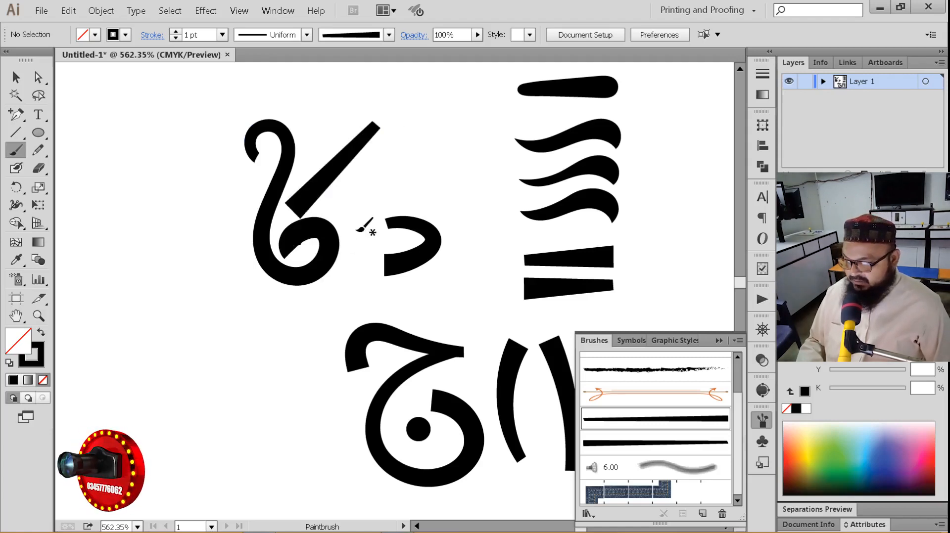
{"action": "key", "text": "v"}
{"action": "left_click", "coordinate": [318, 195]}
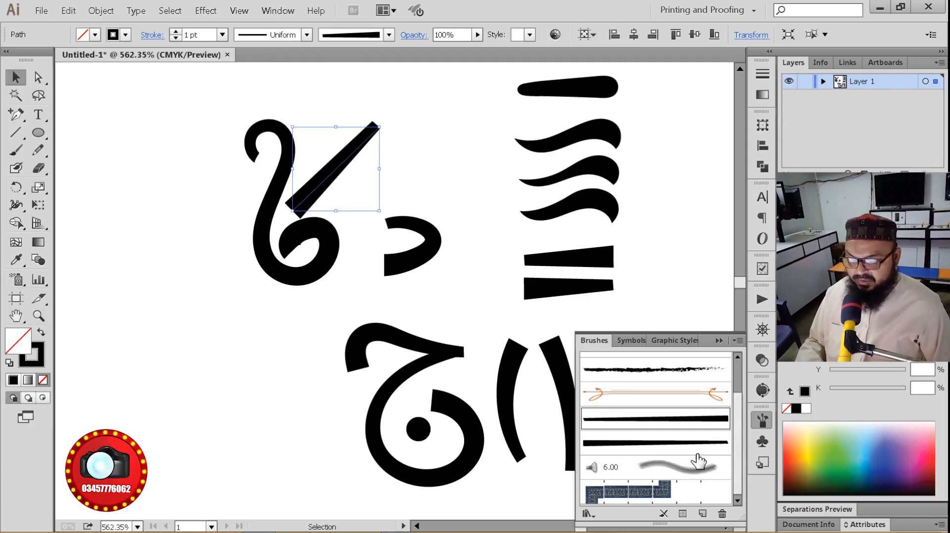
{"action": "left_click", "coordinate": [685, 443]}
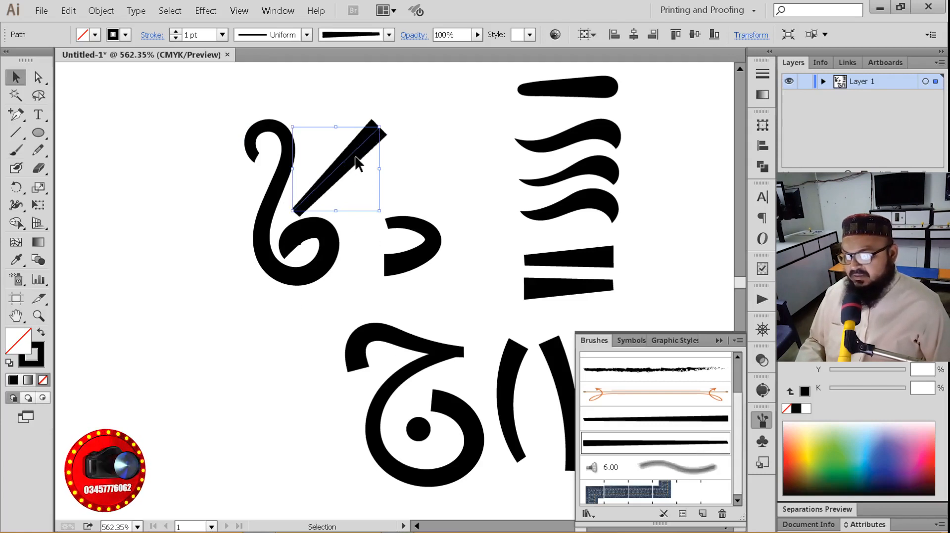
Delete the curled stroke and the diagonal bar
{"action": "left_click_drag", "start_coordinate": [357, 160], "coordinate": [340, 168]}
{"action": "mouse_move", "coordinate": [191, 116]}
{"action": "left_mouse_down"}
{"action": "mouse_move", "coordinate": [276, 233]}
{"action": "mouse_move", "coordinate": [336, 270]}
{"action": "left_mouse_up"}
{"action": "key", "text": "Delete"}
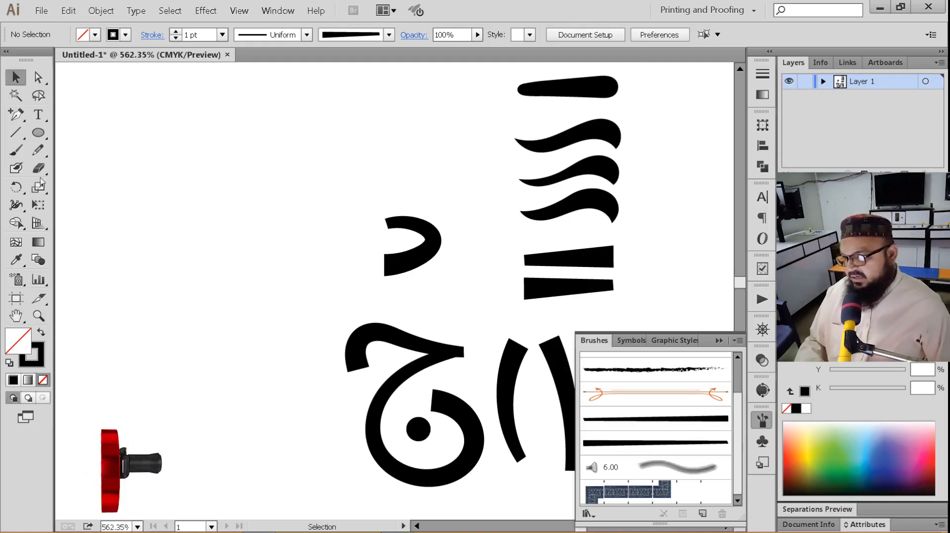
Paint a و-shaped looped stroke beside the د-shaped curve and a round loop next to it with Art Brush 2
{"action": "left_click", "coordinate": [20, 152]}
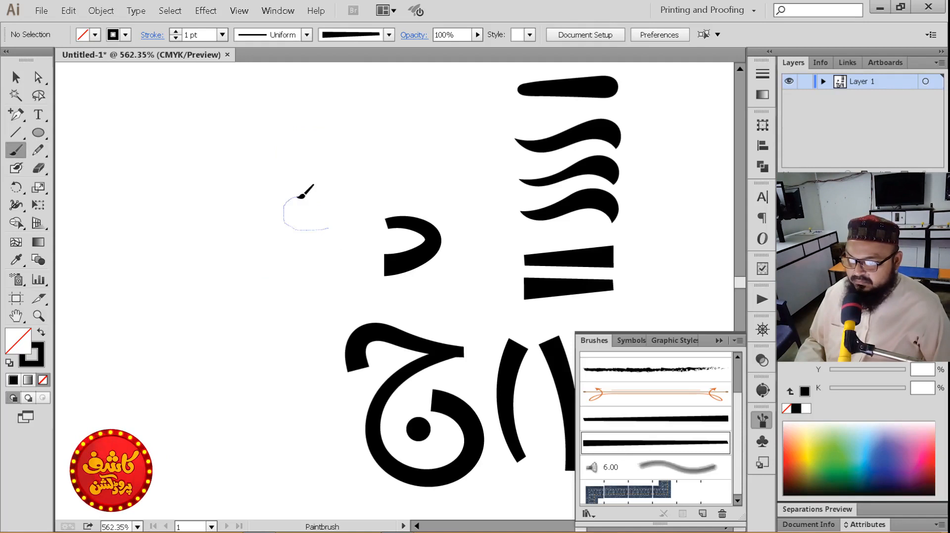
{"action": "left_click_drag", "start_coordinate": [286, 268], "coordinate": [287, 270]}
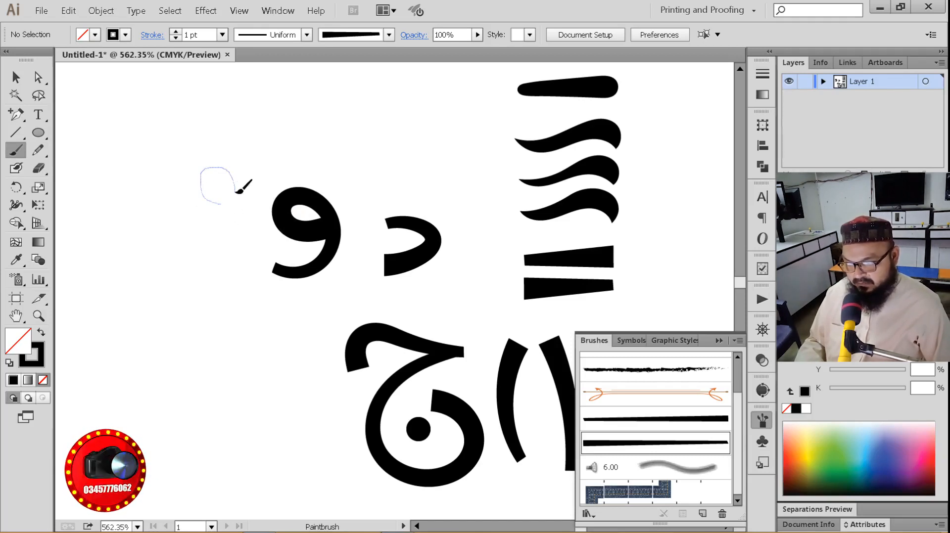
{"action": "mouse_move", "coordinate": [222, 201]}
{"action": "left_mouse_down"}
{"action": "mouse_move", "coordinate": [196, 211]}
{"action": "mouse_move", "coordinate": [180, 180]}
{"action": "mouse_move", "coordinate": [197, 166]}
{"action": "mouse_move", "coordinate": [221, 167]}
{"action": "mouse_move", "coordinate": [218, 207]}
{"action": "left_mouse_up"}
{"action": "key", "text": "ctrl+z"}
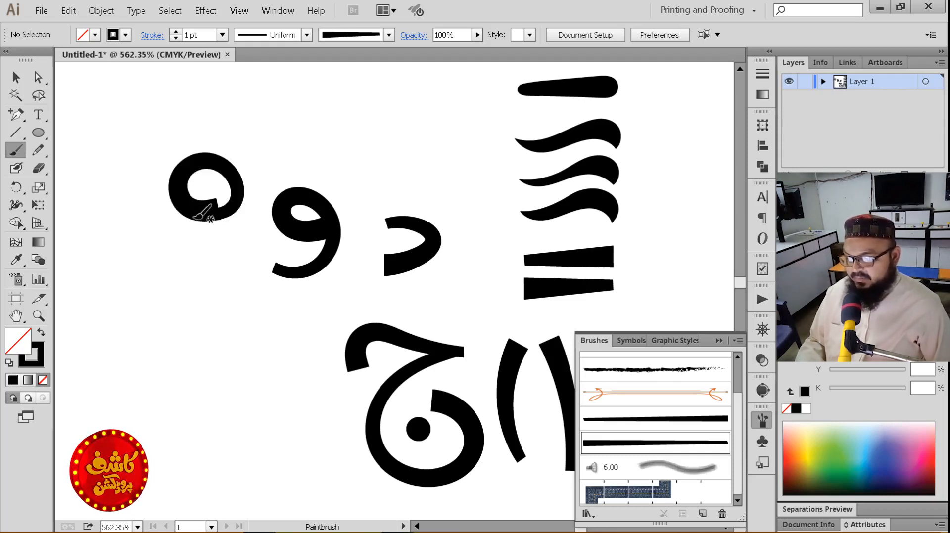
Paint a slanting bar outward from the round loop's base, apply Art Brush 1 to it and fit it against the loop
{"action": "left_click_drag", "start_coordinate": [225, 213], "coordinate": [133, 230]}
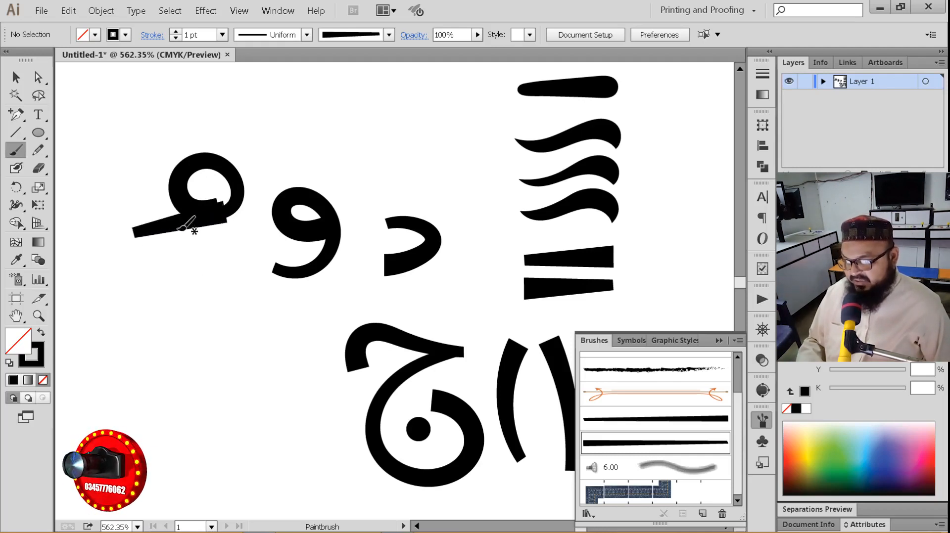
{"action": "key", "text": "v"}
{"action": "left_click", "coordinate": [663, 424]}
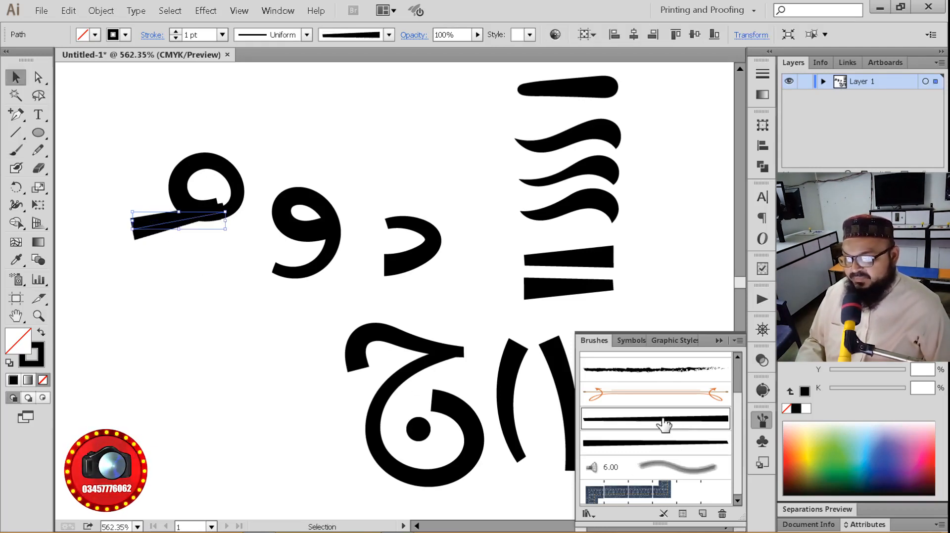
{"action": "left_click_drag", "start_coordinate": [157, 219], "coordinate": [160, 230]}
{"action": "left_click", "coordinate": [183, 270]}
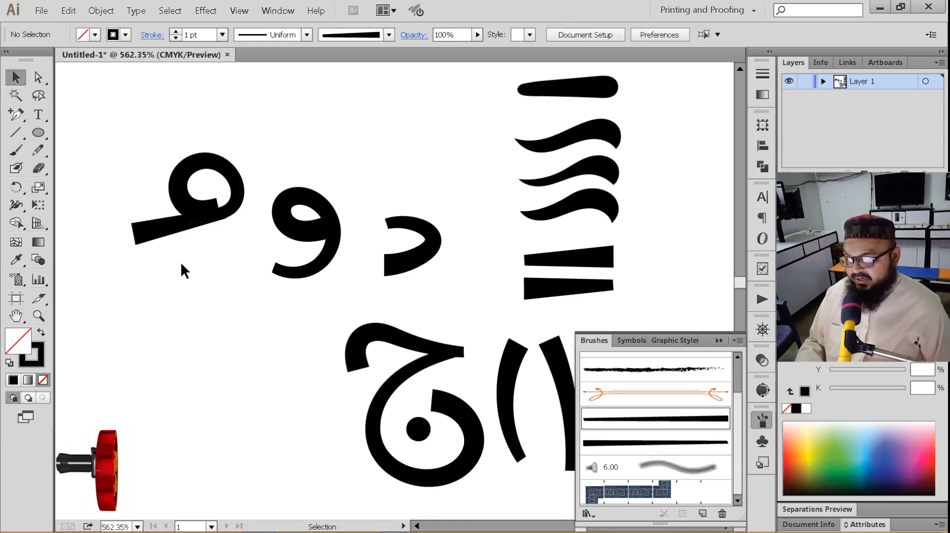
Try a curved downward tail from the outer end of the slanting bar with Art Brush 1, and undo it
{"action": "left_click", "coordinate": [14, 151]}
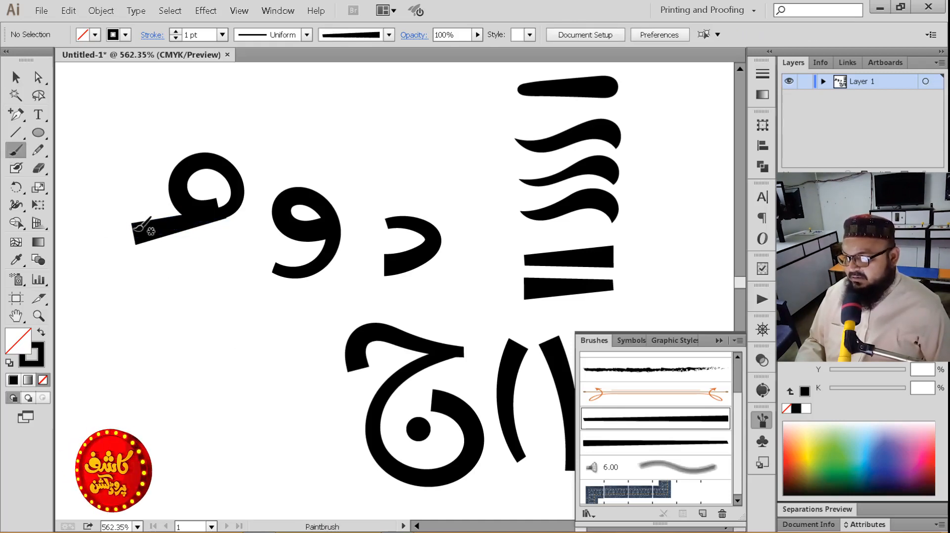
{"action": "left_click_drag", "start_coordinate": [138, 226], "coordinate": [148, 264]}
{"action": "mouse_move", "coordinate": [147, 331]}
{"action": "left_mouse_down"}
{"action": "mouse_move", "coordinate": [148, 244]}
{"action": "mouse_move", "coordinate": [162, 295]}
{"action": "mouse_move", "coordinate": [152, 330]}
{"action": "left_mouse_up"}
{"action": "key", "text": "ctrl+z"}
{"action": "key", "text": "v"}
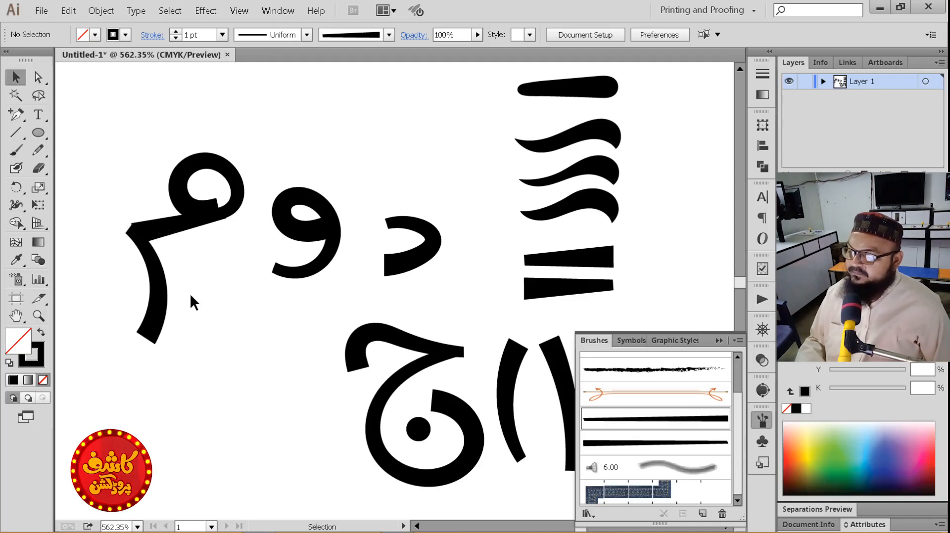
{"action": "key", "text": "ctrl+z"}
Paint a straight diagonal tail downward from the slanting bar's outer end with Art Brush 1 and nudge it into place under the bar
{"action": "key", "text": "b"}
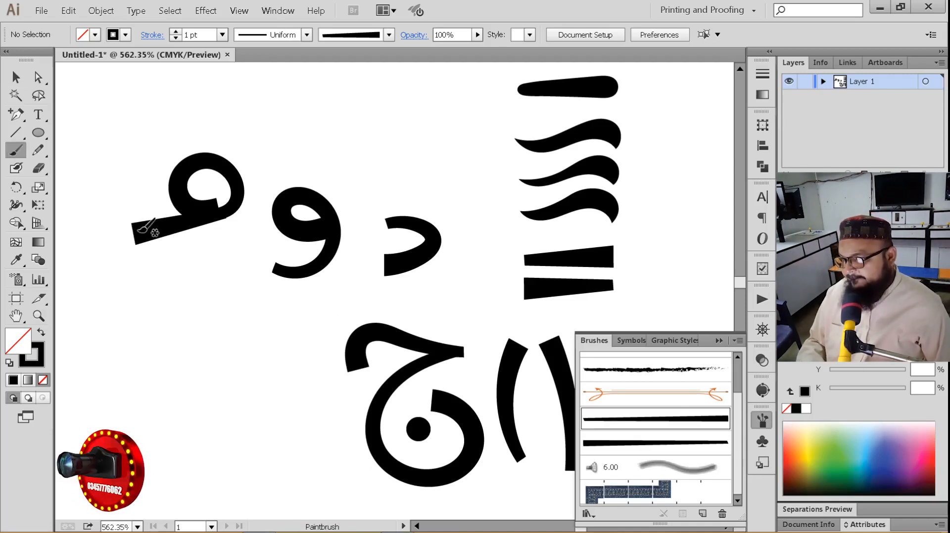
{"action": "left_click_drag", "start_coordinate": [143, 225], "coordinate": [213, 347]}
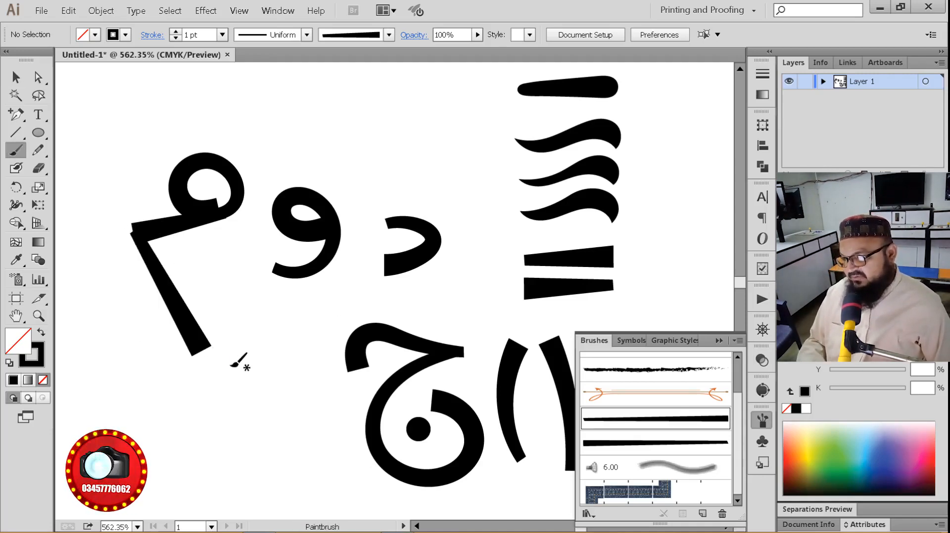
{"action": "key", "text": "v"}
{"action": "left_click", "coordinate": [167, 287]}
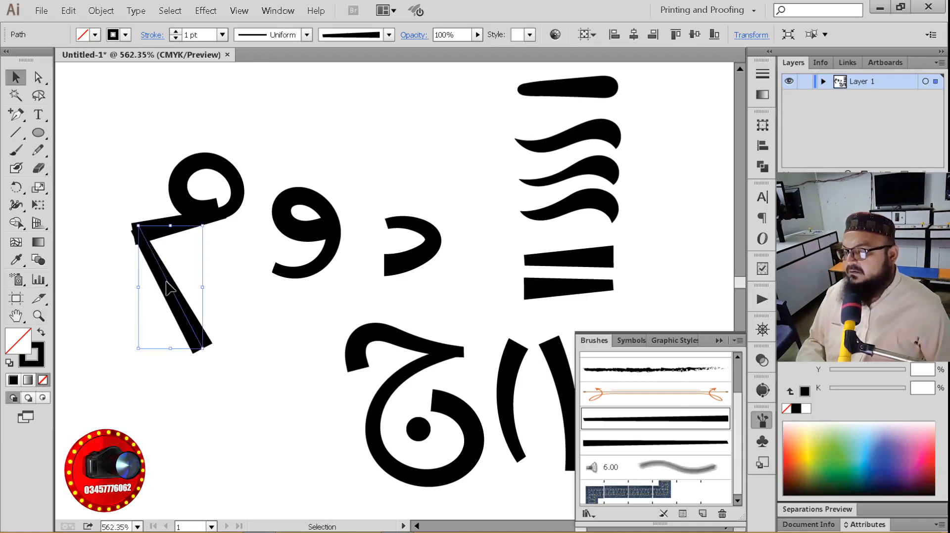
{"action": "left_click_drag", "start_coordinate": [166, 281], "coordinate": [168, 279]}
{"action": "left_click", "coordinate": [117, 203]}
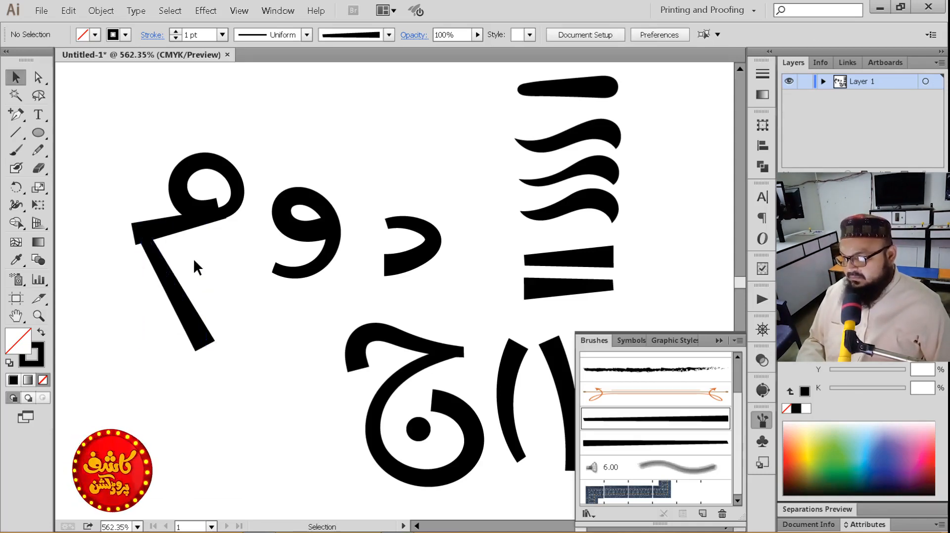
Examine up close how the loop, slanting bar and tail of the م-shaped letter join
{"action": "key", "text": "z"}
{"action": "left_click_drag", "start_coordinate": [107, 138], "coordinate": [319, 372]}
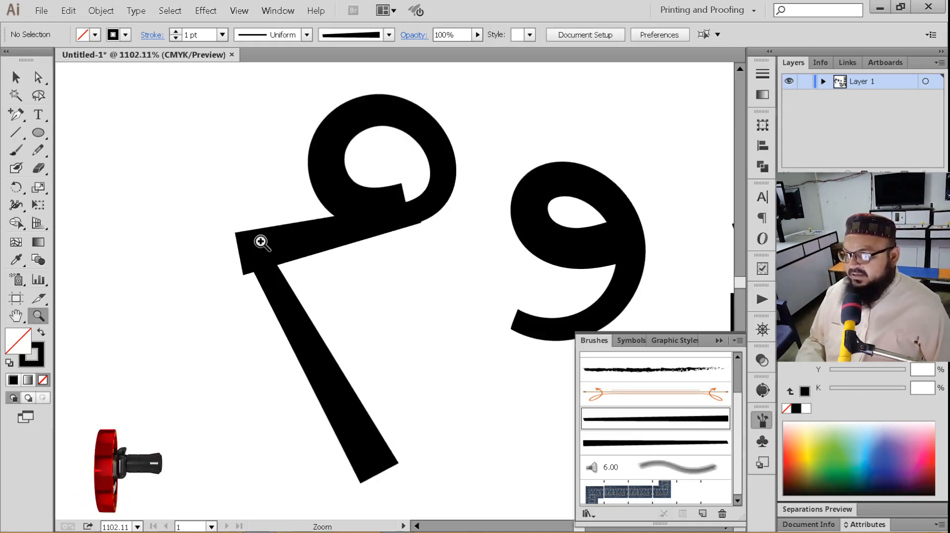
{"action": "left_click", "coordinate": [38, 78]}
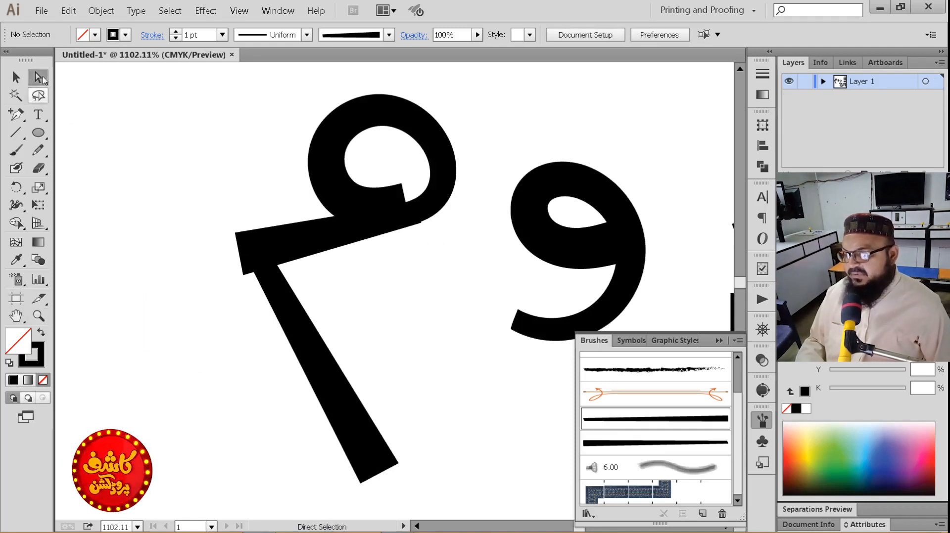
{"action": "left_click", "coordinate": [317, 319]}
{"action": "left_click", "coordinate": [329, 305]}
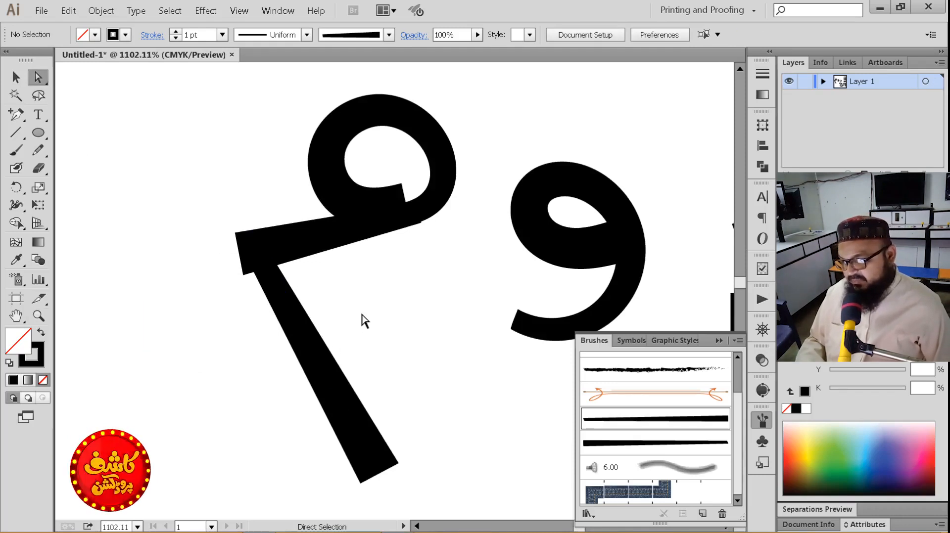
{"action": "key", "text": "z"}
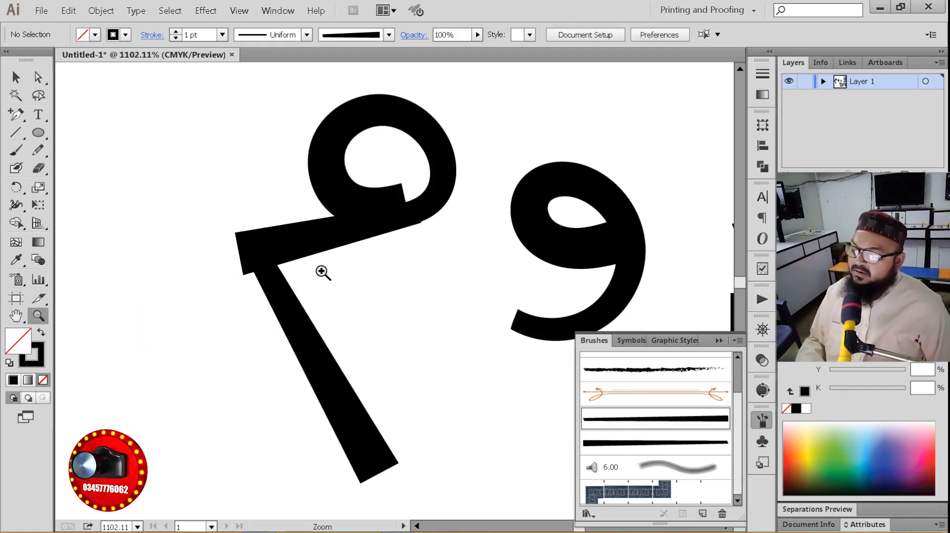
{"action": "mouse_move", "coordinate": [339, 271]}
{"action": "left_mouse_down"}
{"action": "mouse_move", "coordinate": [413, 274]}
{"action": "mouse_move", "coordinate": [469, 263]}
{"action": "left_mouse_up"}
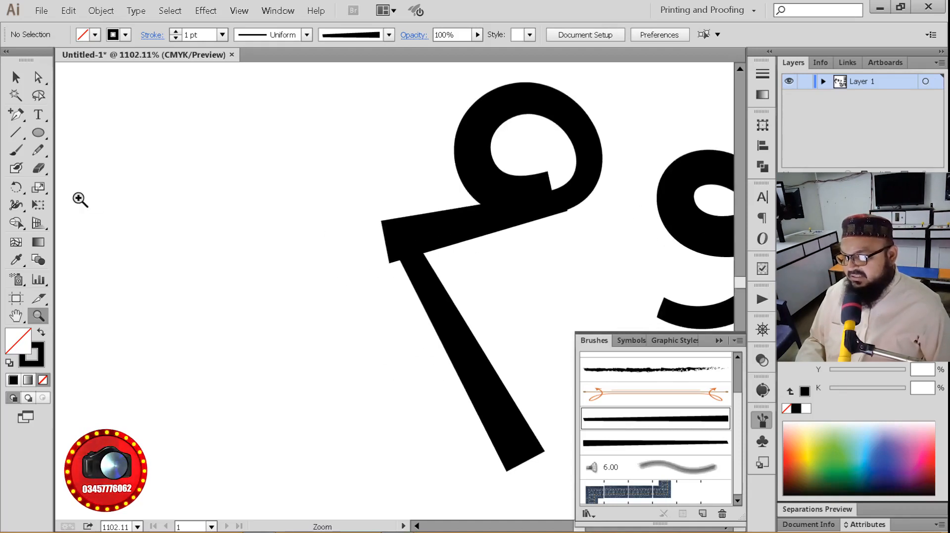
Paint a small closed loop beside the م-shaped letter and a curved tail sweeping down from its outer side with the tapered art brush
{"action": "left_click", "coordinate": [16, 149]}
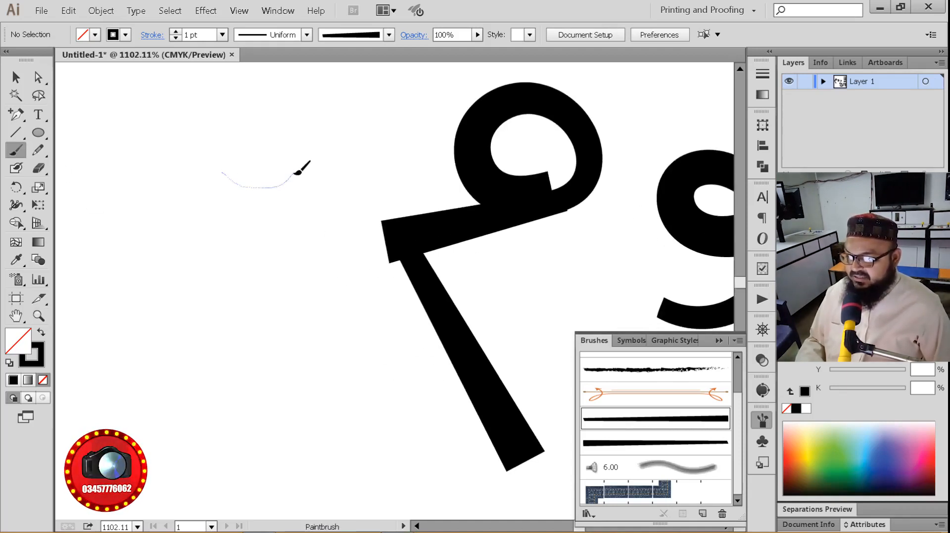
{"action": "mouse_move", "coordinate": [241, 132]}
{"action": "left_mouse_down"}
{"action": "mouse_move", "coordinate": [221, 148]}
{"action": "mouse_move", "coordinate": [241, 179]}
{"action": "left_mouse_up"}
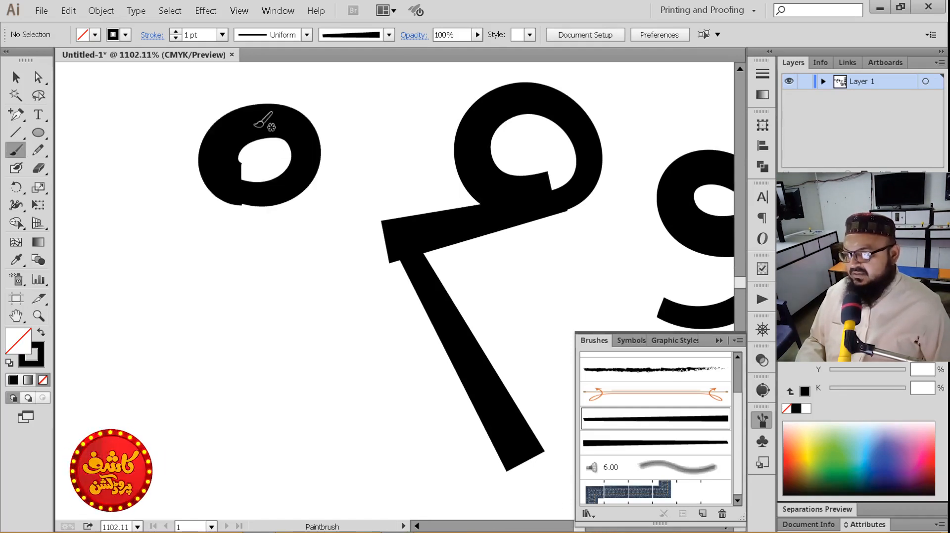
{"action": "left_click_drag", "start_coordinate": [267, 126], "coordinate": [223, 141]}
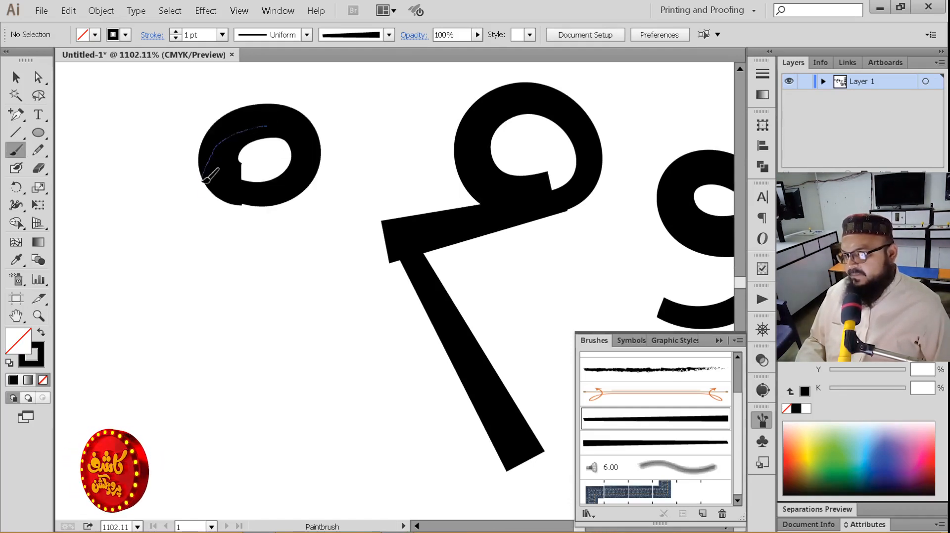
{"action": "left_click_drag", "start_coordinate": [300, 295], "coordinate": [336, 299]}
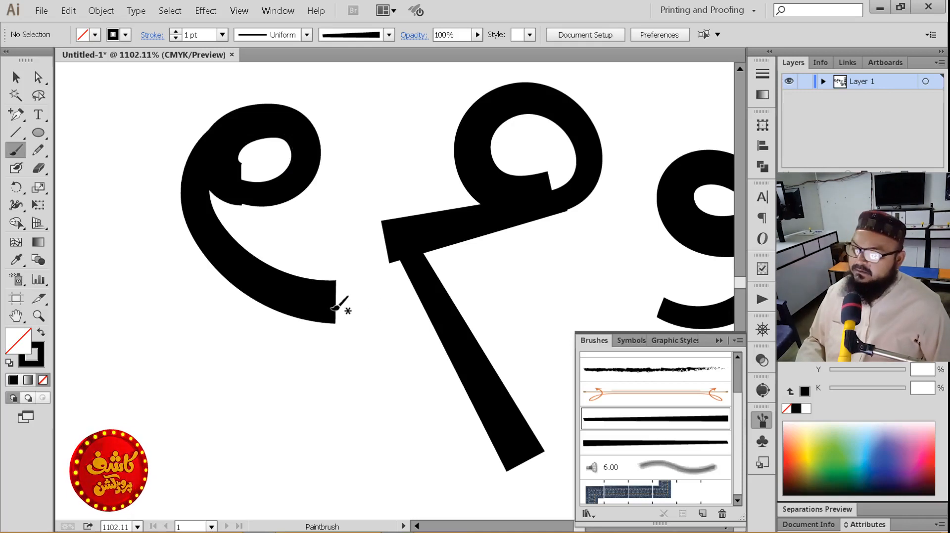
Rotate the small loop about half a turn and fit it against the start of the curved tail
{"action": "key", "text": "v"}
{"action": "left_click", "coordinate": [282, 300]}
{"action": "left_click", "coordinate": [280, 195]}
{"action": "left_click_drag", "start_coordinate": [305, 193], "coordinate": [217, 145]}
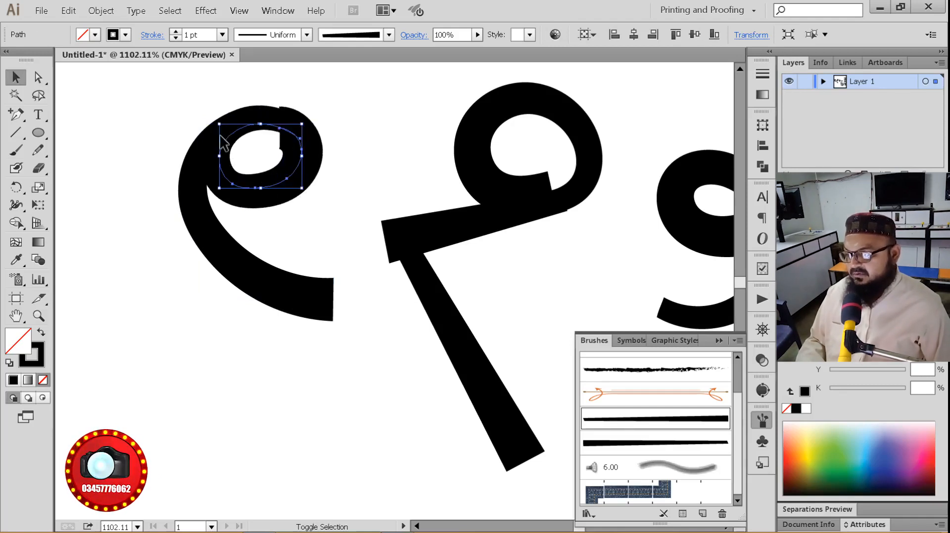
{"action": "left_click", "coordinate": [370, 164]}
Examine the whole set of painted letterforms together with the source brush shapes at several zoom levels
{"action": "key", "text": "z"}
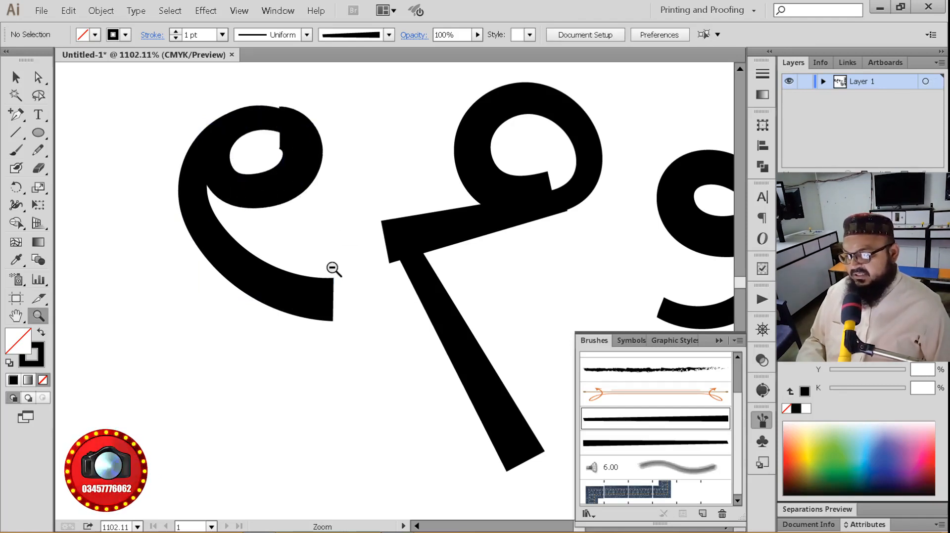
{"action": "left_click", "coordinate": [333, 269], "text": "alt"}
{"action": "left_click", "coordinate": [396, 281], "text": "alt"}
{"action": "left_click", "coordinate": [401, 294], "text": "alt"}
{"action": "left_click", "coordinate": [434, 321], "text": "alt"}
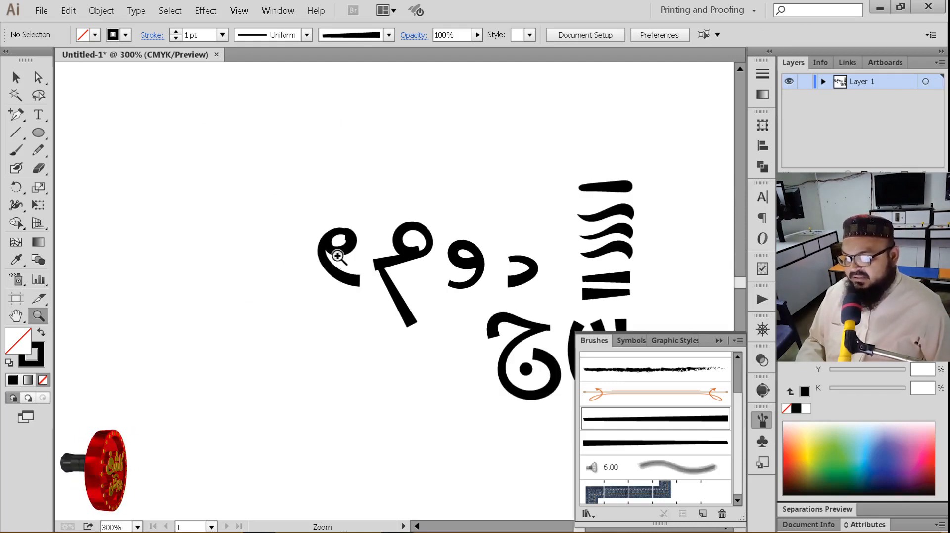
{"action": "left_click_drag", "start_coordinate": [293, 187], "coordinate": [586, 411]}
{"action": "key", "text": "space"}
{"action": "left_click_drag", "start_coordinate": [498, 377], "coordinate": [466, 346]}
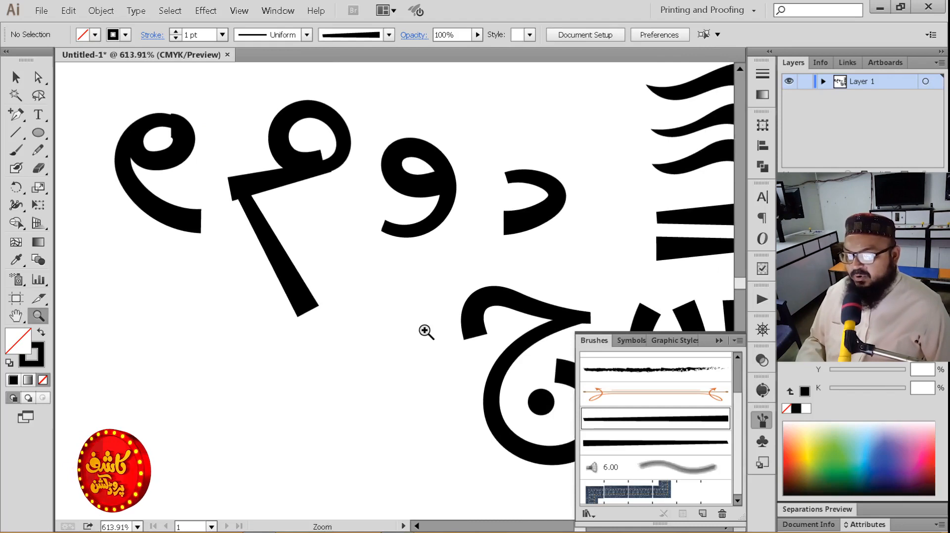
{"action": "key", "text": "ctrl+minus"}
{"action": "key", "text": "ctrl+minus"}
{"action": "key", "text": "ctrl+minus"}
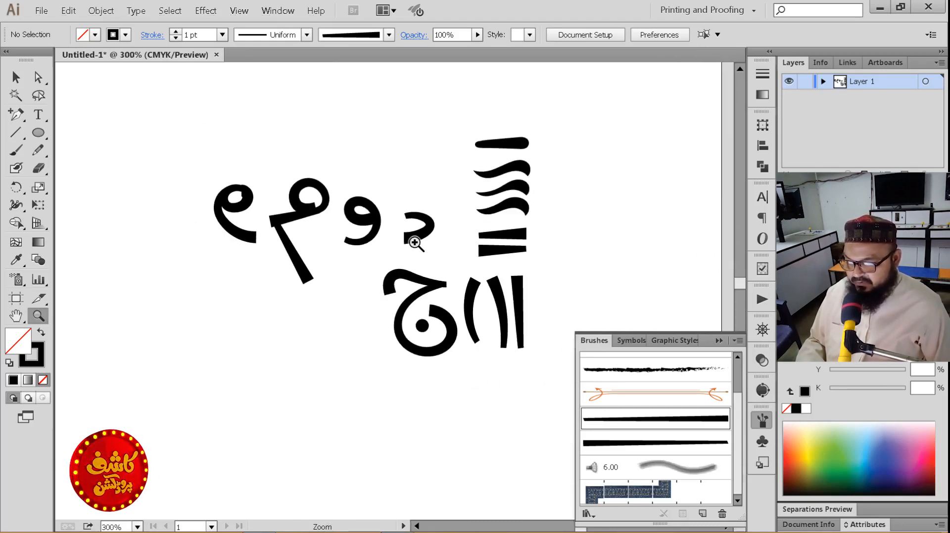
{"action": "left_click_drag", "start_coordinate": [583, 145], "coordinate": [292, 382]}
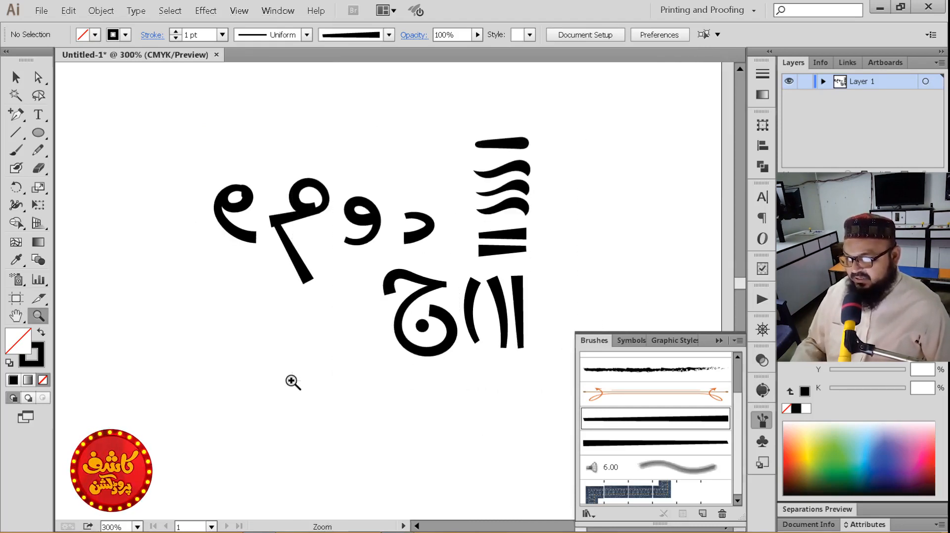
Move the د, و and both م-shaped letters down together into the same row as the ج
{"action": "key", "text": "v"}
{"action": "left_click_drag", "start_coordinate": [444, 183], "coordinate": [207, 203]}
{"action": "left_click_drag", "start_coordinate": [418, 235], "coordinate": [360, 339]}
{"action": "left_click", "coordinate": [369, 364]}
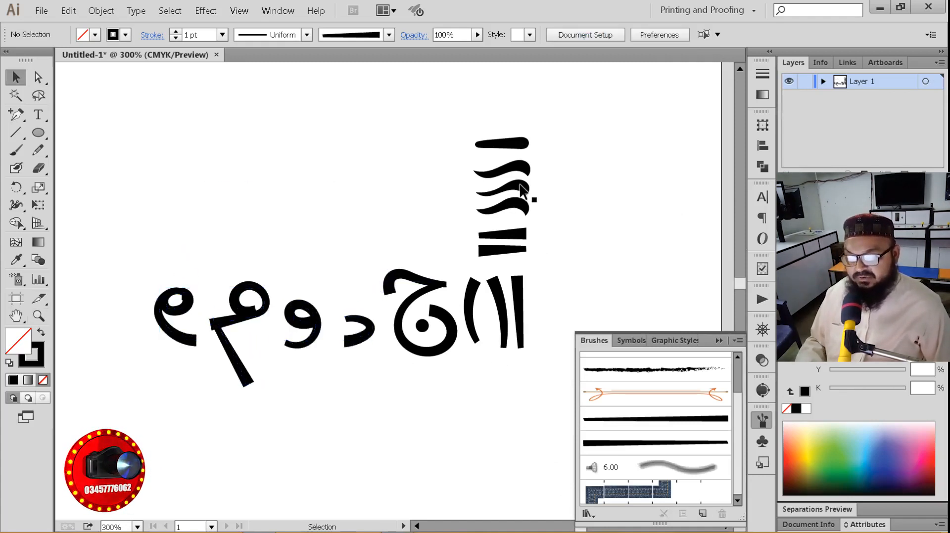
Create Art Brush 3 from the lowest wavy shape in the stack, keeping Stretch to Fit Stroke Length
{"action": "left_click", "coordinate": [520, 190]}
{"action": "left_click", "coordinate": [522, 208]}
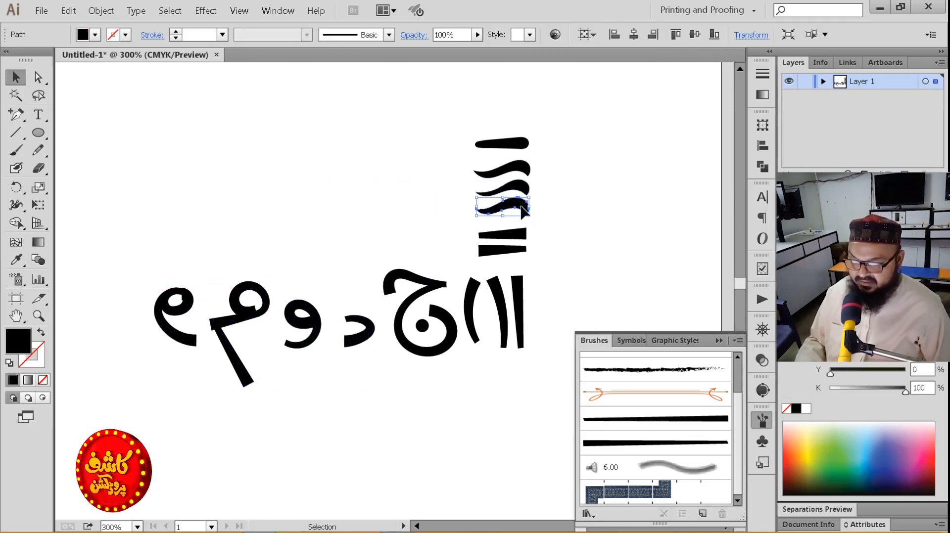
{"action": "left_click_drag", "start_coordinate": [522, 208], "coordinate": [713, 476]}
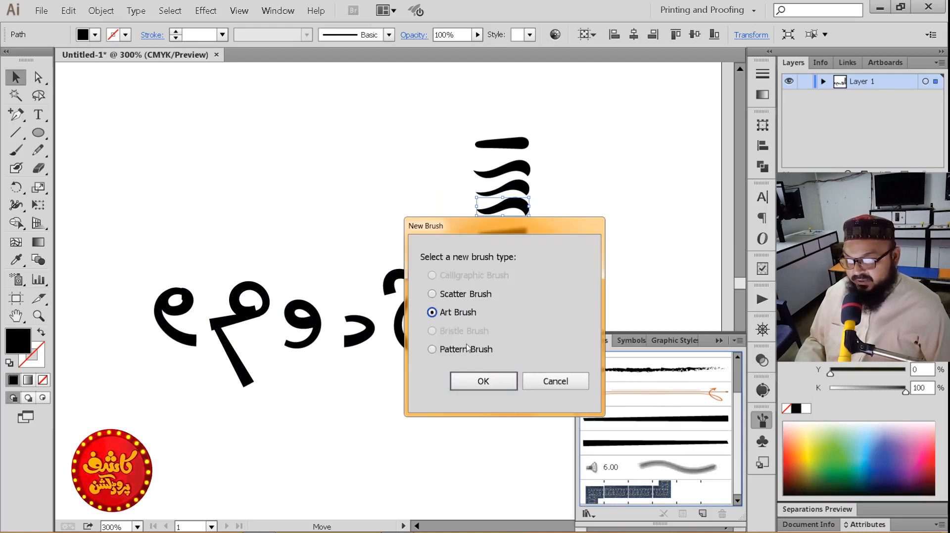
{"action": "left_click", "coordinate": [497, 382]}
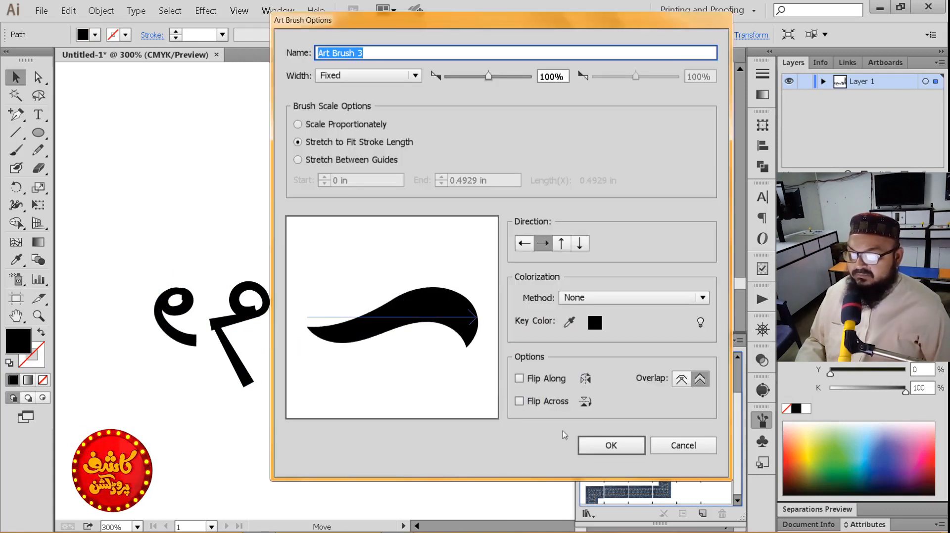
{"action": "left_click", "coordinate": [628, 448]}
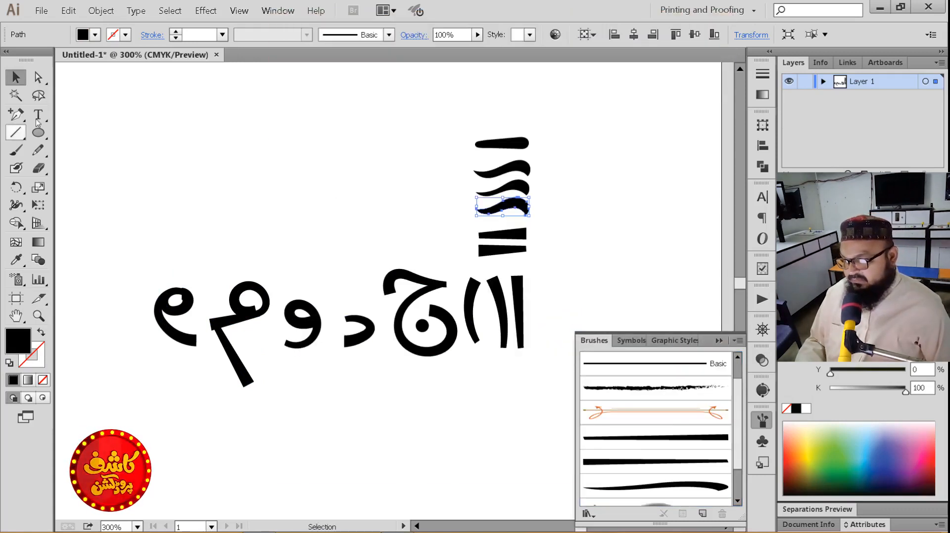
Paint a tall S-shaped stroke above the letter row with Art Brush 3, replacing the first try with one ending thick at the top
{"action": "left_click", "coordinate": [16, 150]}
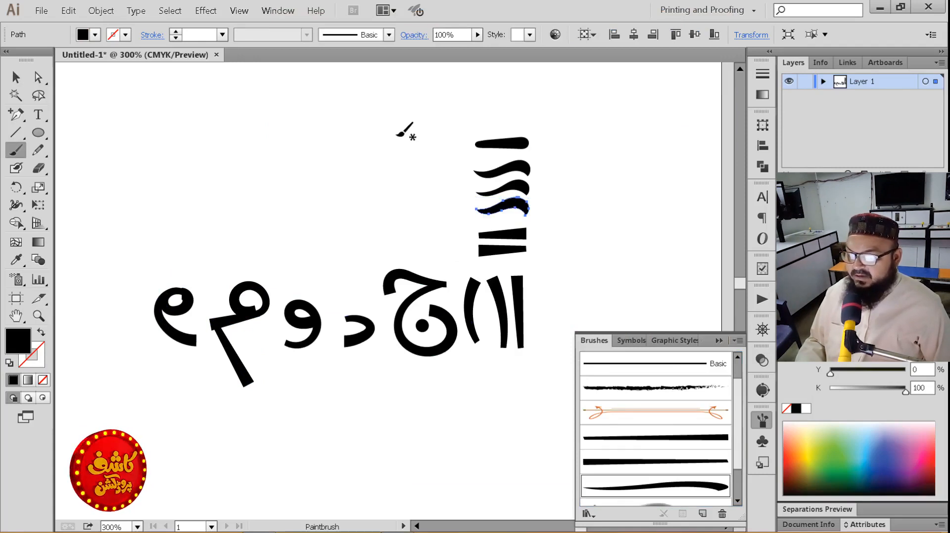
{"action": "left_click_drag", "start_coordinate": [373, 267], "coordinate": [373, 267]}
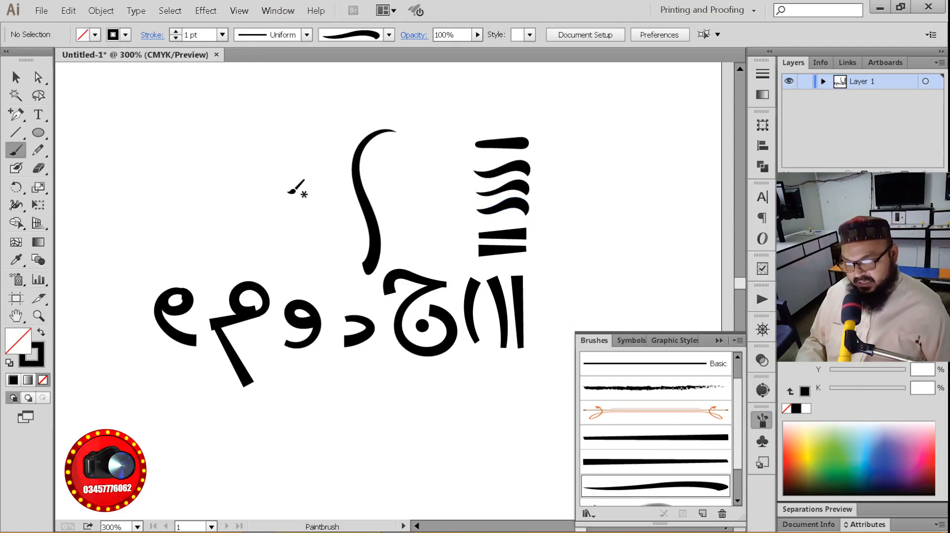
{"action": "key", "text": "ctrl+z"}
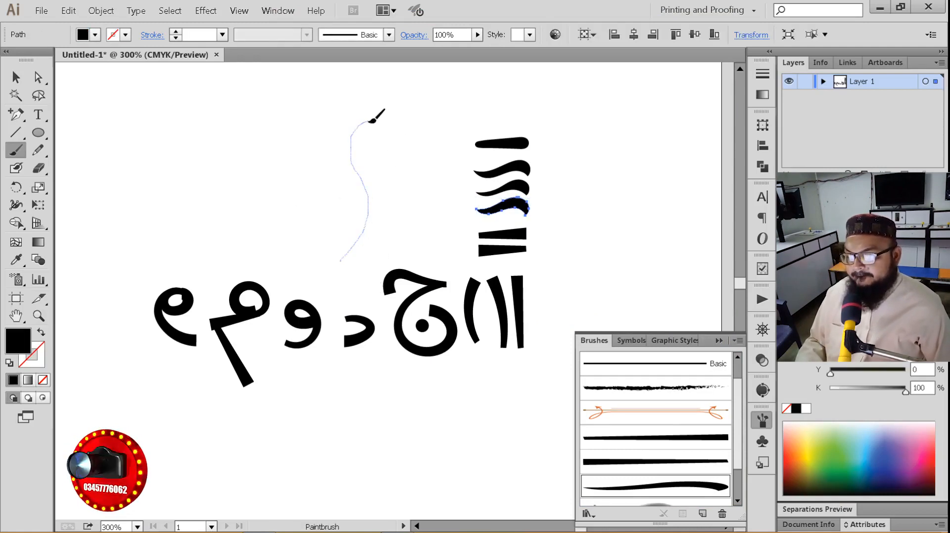
{"action": "left_click_drag", "start_coordinate": [372, 120], "coordinate": [373, 121]}
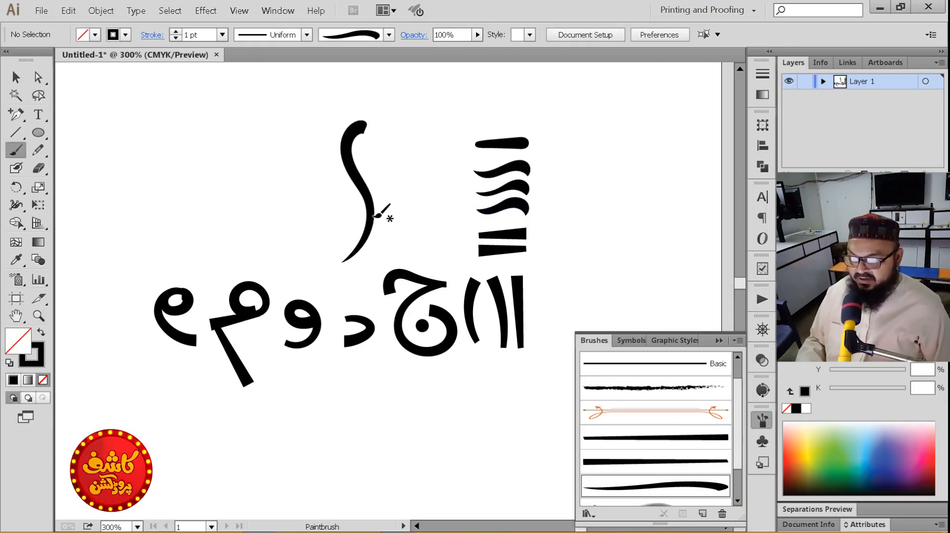
Set the S-shaped stroke's weight to 2 pt
{"action": "key", "text": "v"}
{"action": "left_click", "coordinate": [364, 181]}
{"action": "left_click", "coordinate": [222, 34]}
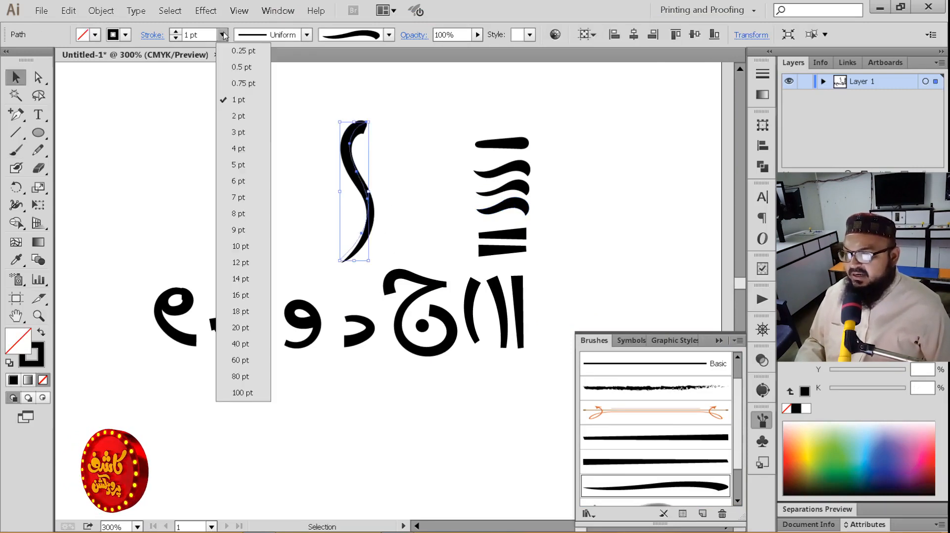
{"action": "left_click", "coordinate": [238, 129]}
{"action": "left_click", "coordinate": [394, 213]}
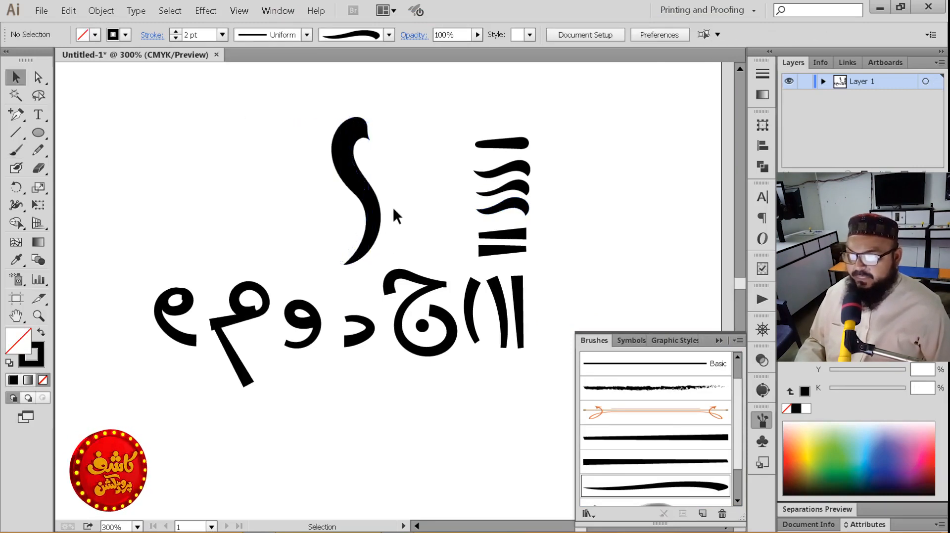
Place a copy of the lowest wavy shape, turned half a turn, beside the stack and create Art Brush 4 from it
{"action": "left_click", "coordinate": [367, 188]}
{"action": "left_click", "coordinate": [16, 149]}
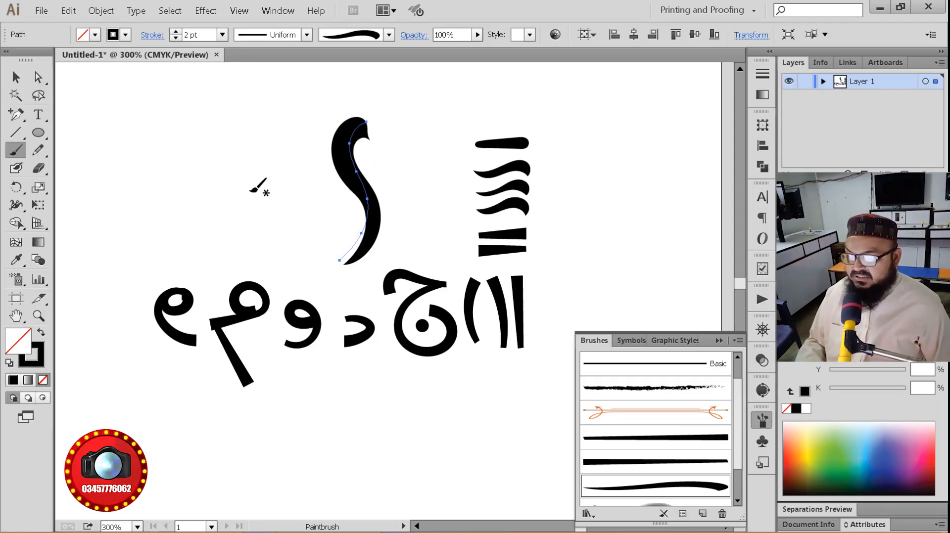
{"action": "key", "text": "v"}
{"action": "left_click", "coordinate": [547, 211]}
{"action": "mouse_move", "coordinate": [521, 213]}
{"action": "left_mouse_down"}
{"action": "mouse_move", "coordinate": [440, 208]}
{"action": "mouse_move", "coordinate": [453, 204]}
{"action": "mouse_move", "coordinate": [405, 230]}
{"action": "mouse_move", "coordinate": [403, 223]}
{"action": "mouse_move", "coordinate": [681, 456]}
{"action": "mouse_move", "coordinate": [694, 482]}
{"action": "left_mouse_up"}
{"action": "left_click", "coordinate": [416, 227]}
{"action": "left_click", "coordinate": [438, 311]}
{"action": "left_click", "coordinate": [482, 381]}
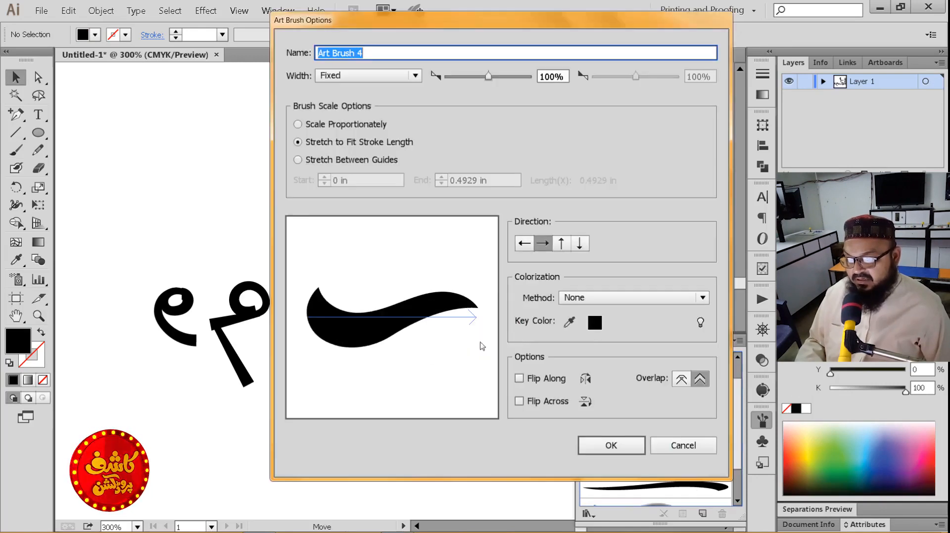
{"action": "left_click", "coordinate": [611, 445]}
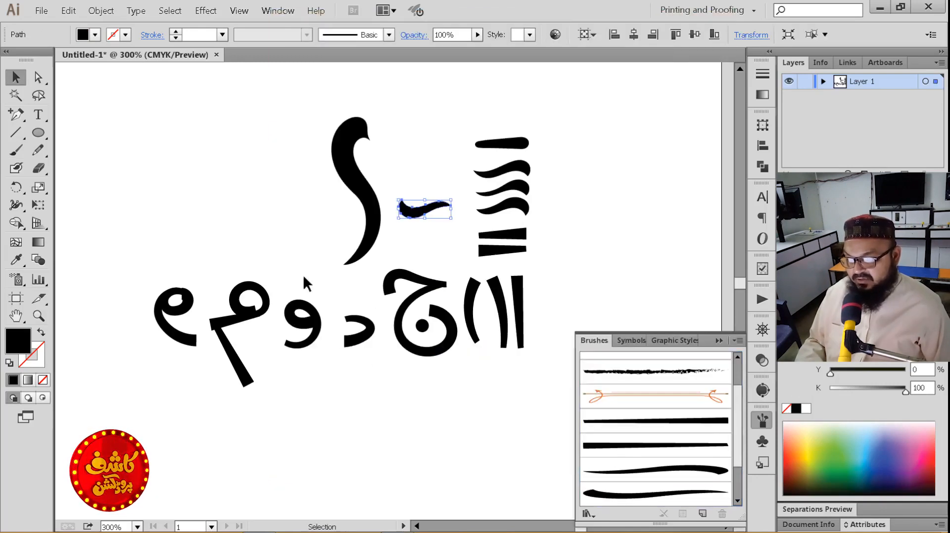
Move the tall S-shaped stroke to the far side of the stacked brush shapes
{"action": "left_click", "coordinate": [348, 178]}
{"action": "key", "text": "Delete"}
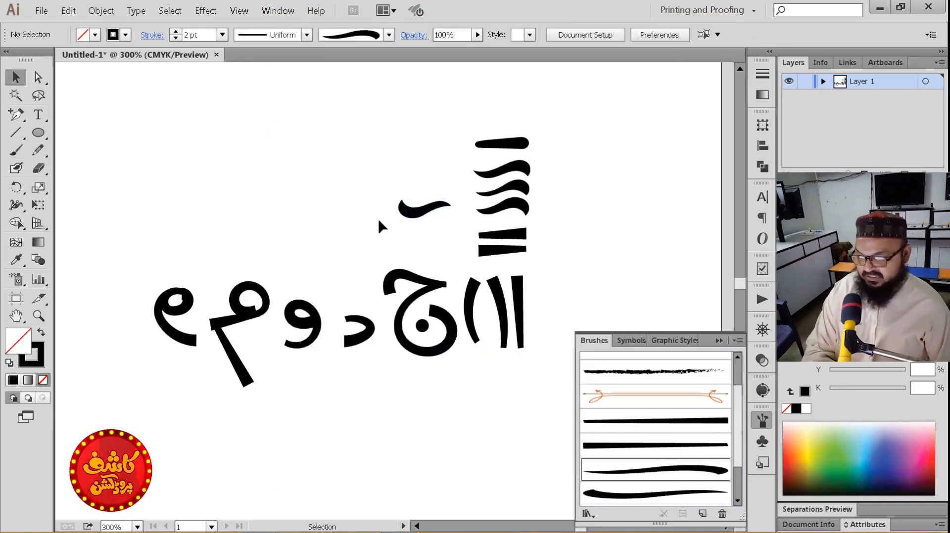
{"action": "key", "text": "ctrl+z"}
{"action": "left_click_drag", "start_coordinate": [352, 183], "coordinate": [584, 183]}
Paint a short hooked wave above the letter row with Art Brush 3 and switch the stroke to Art Brush 4
{"action": "left_click", "coordinate": [15, 150]}
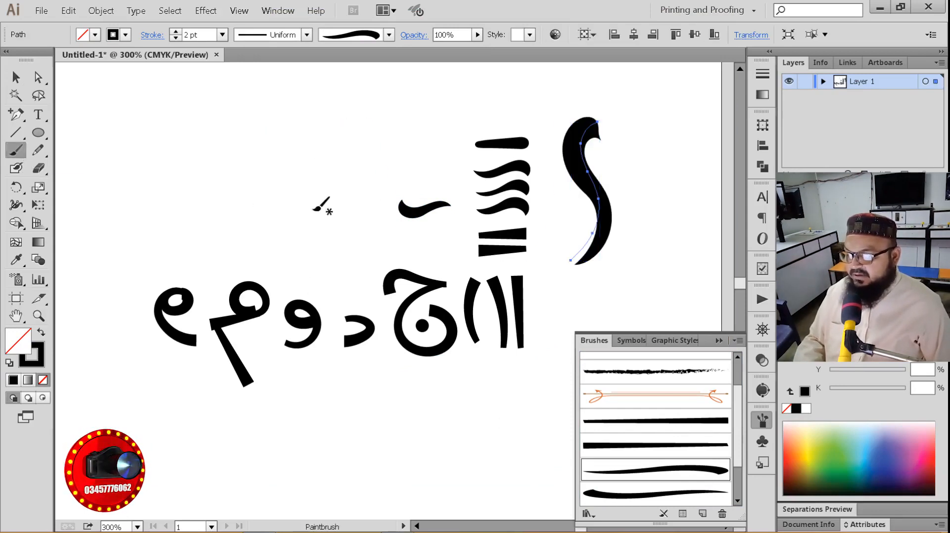
{"action": "mouse_move", "coordinate": [312, 168]}
{"action": "left_mouse_down"}
{"action": "mouse_move", "coordinate": [304, 148]}
{"action": "mouse_move", "coordinate": [317, 142]}
{"action": "mouse_move", "coordinate": [352, 158]}
{"action": "mouse_move", "coordinate": [387, 158]}
{"action": "left_mouse_up"}
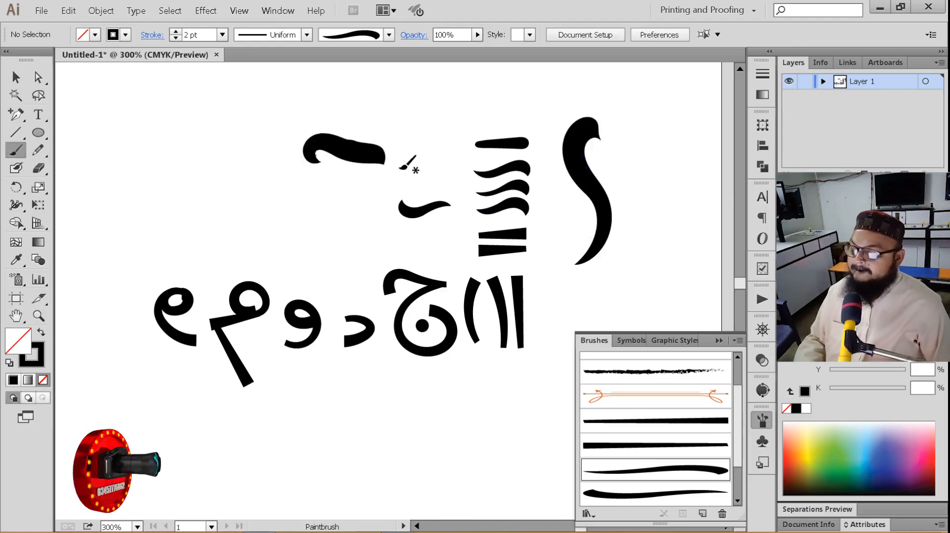
{"action": "key", "text": "v"}
{"action": "left_click", "coordinate": [346, 158]}
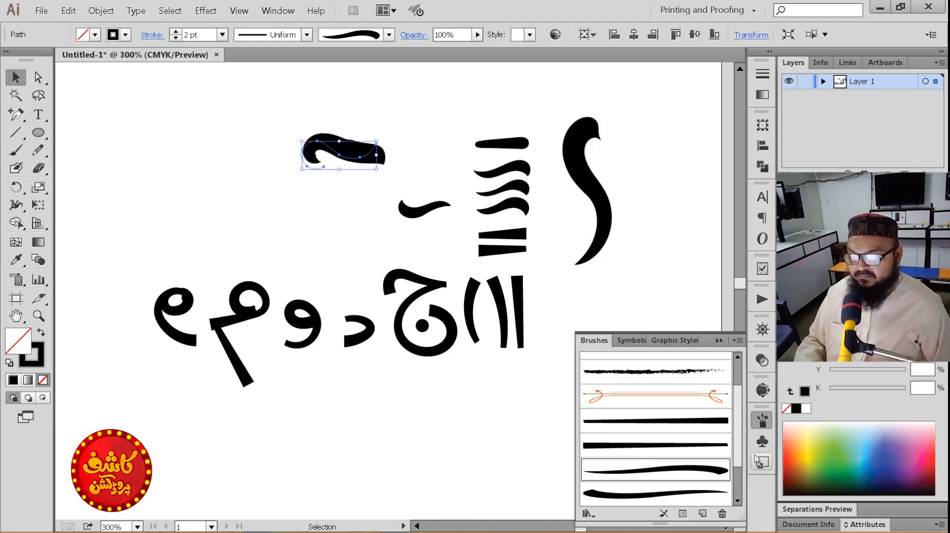
{"action": "left_click", "coordinate": [638, 492]}
{"action": "left_click", "coordinate": [364, 218]}
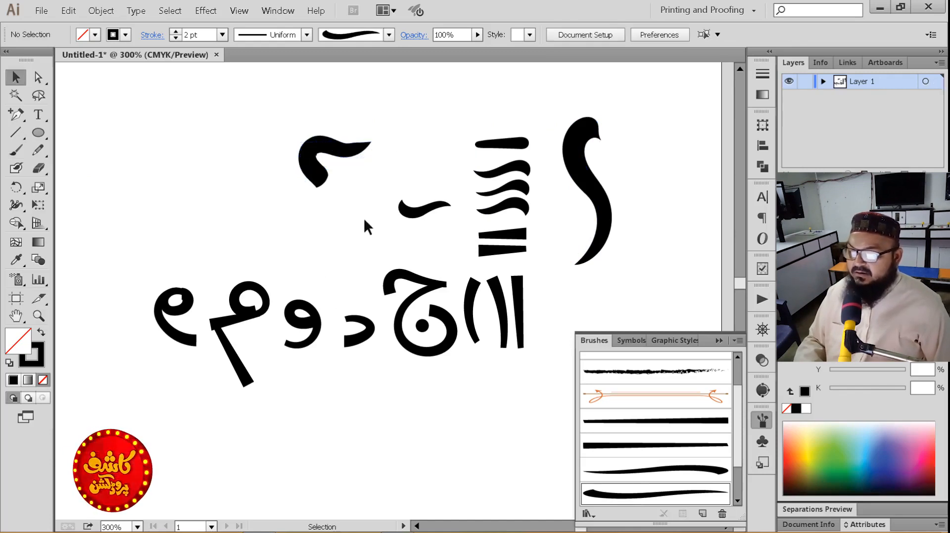
Try another curved stroke beside the hooked wave with Art Brush 4, and undo it
{"action": "left_click", "coordinate": [16, 150]}
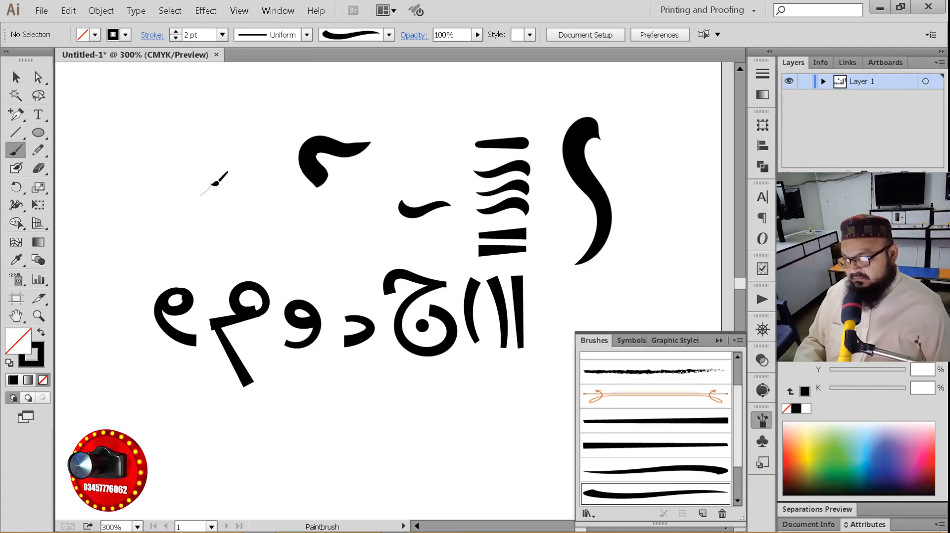
{"action": "left_click_drag", "start_coordinate": [244, 147], "coordinate": [283, 157]}
{"action": "key", "text": "ctrl+z"}
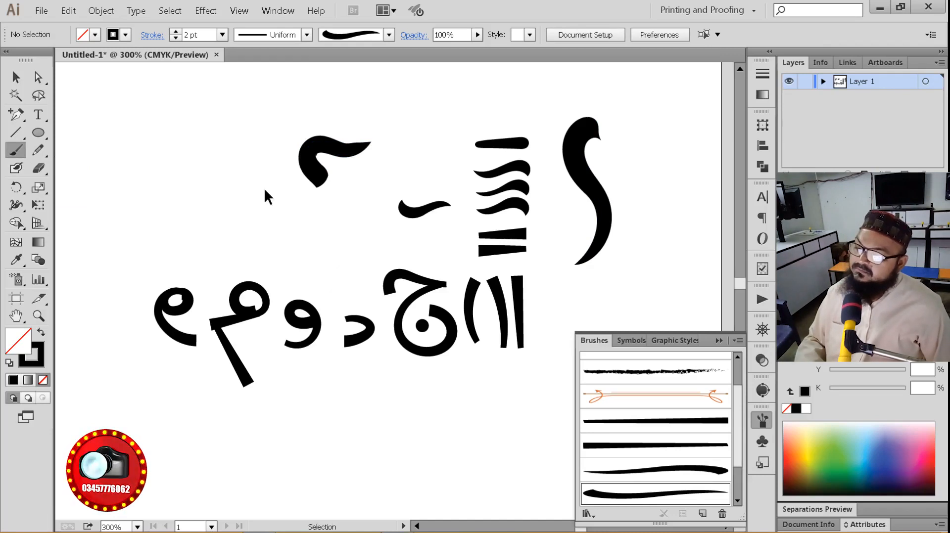
Place a copy of the small wavy shape just below the original and reflect it across the vertical axis
{"action": "key", "text": "v"}
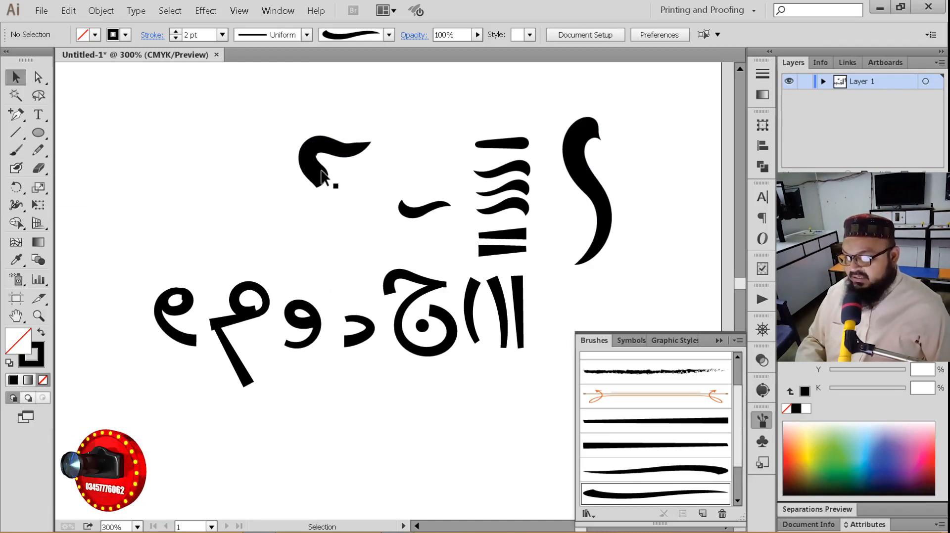
{"action": "left_click", "coordinate": [315, 184]}
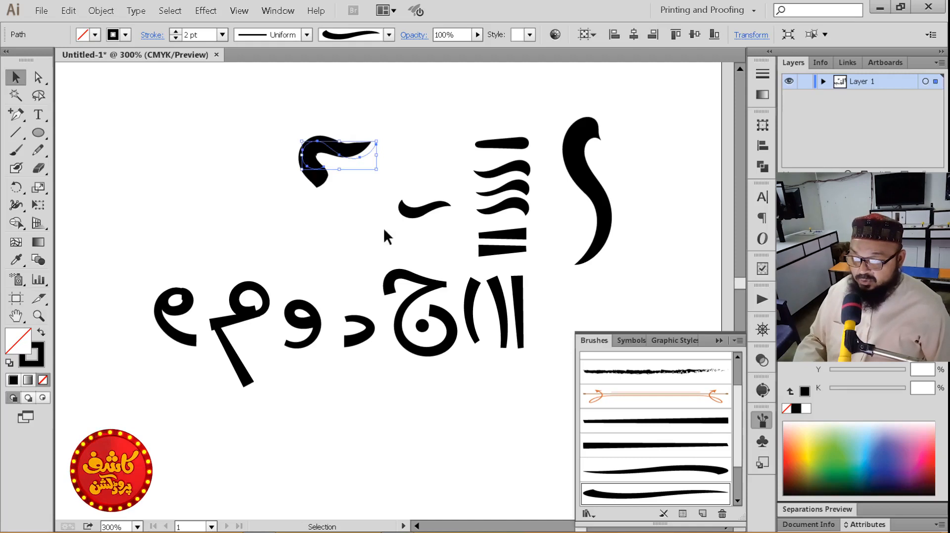
{"action": "left_click", "coordinate": [421, 217]}
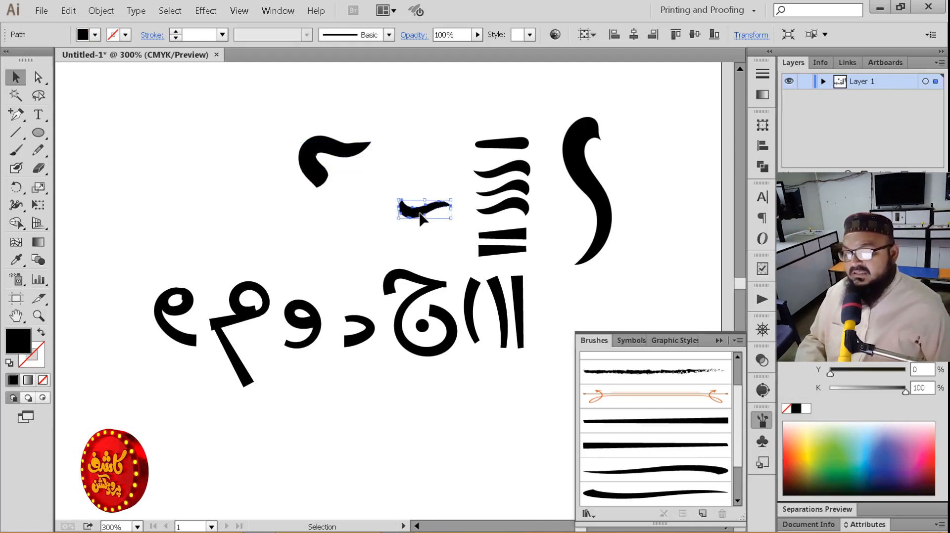
{"action": "left_click_drag", "start_coordinate": [419, 213], "coordinate": [417, 239]}
{"action": "right_click", "coordinate": [417, 241]}
{"action": "mouse_move", "coordinate": [484, 387]}
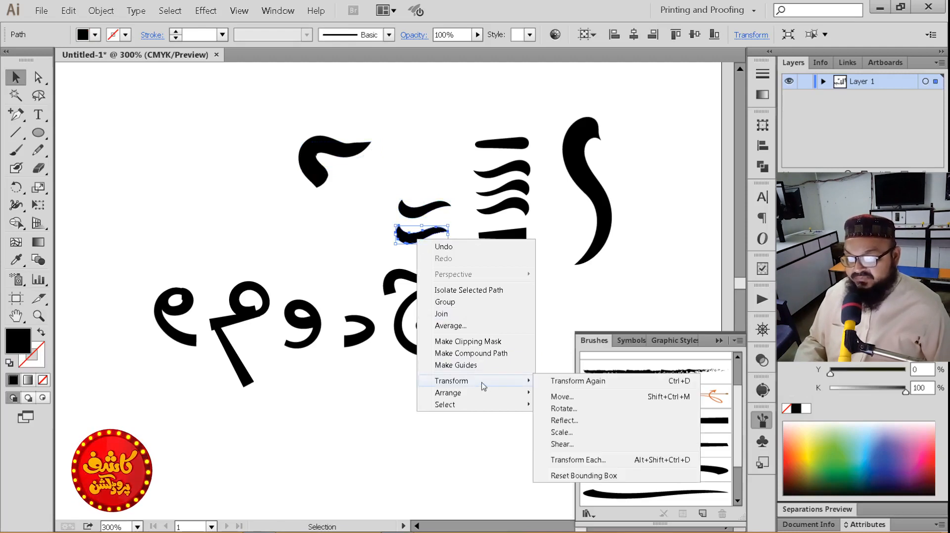
{"action": "left_click", "coordinate": [577, 422]}
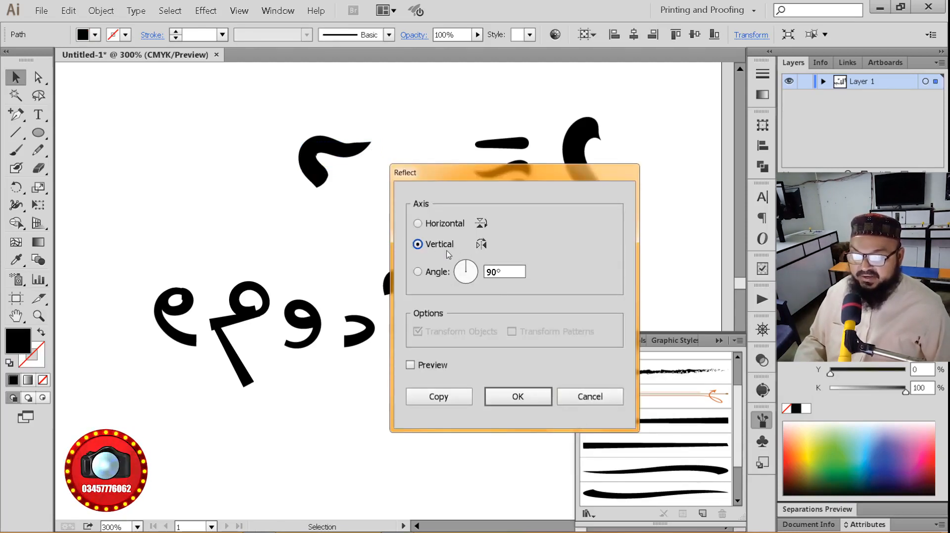
{"action": "left_click", "coordinate": [537, 398]}
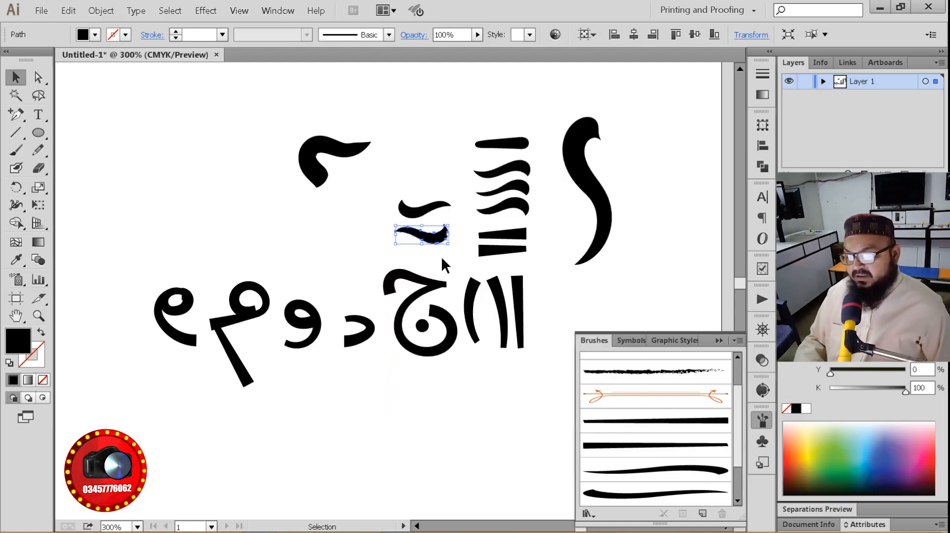
Place a copy of the reflected wavy shape directly beneath it, turned half a turn
{"action": "left_click", "coordinate": [442, 256]}
{"action": "mouse_move", "coordinate": [437, 243]}
{"action": "left_mouse_down"}
{"action": "mouse_move", "coordinate": [441, 259]}
{"action": "mouse_move", "coordinate": [390, 277]}
{"action": "mouse_move", "coordinate": [387, 253]}
{"action": "left_mouse_up"}
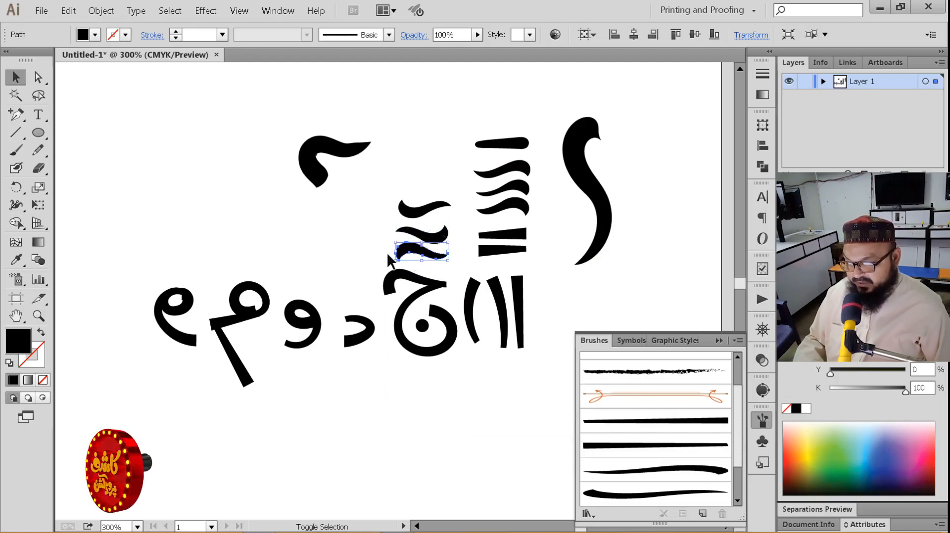
{"action": "left_click", "coordinate": [453, 240]}
Create Art Brush 5 from the middle wavy shape of the small stack, keeping the default art brush options
{"action": "mouse_move", "coordinate": [444, 240]}
{"action": "left_mouse_down"}
{"action": "mouse_move", "coordinate": [572, 387]}
{"action": "mouse_move", "coordinate": [658, 452]}
{"action": "left_mouse_up"}
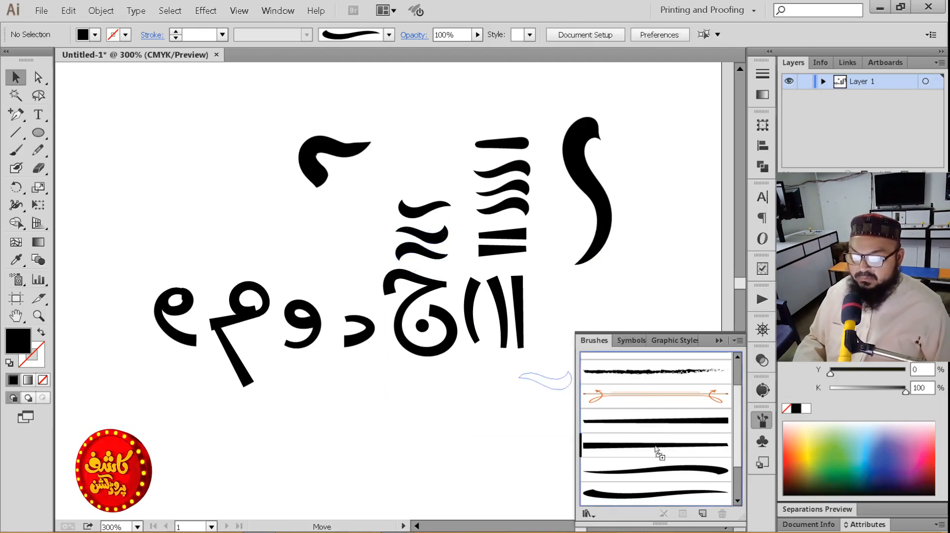
{"action": "left_click", "coordinate": [458, 316]}
{"action": "left_click", "coordinate": [483, 382]}
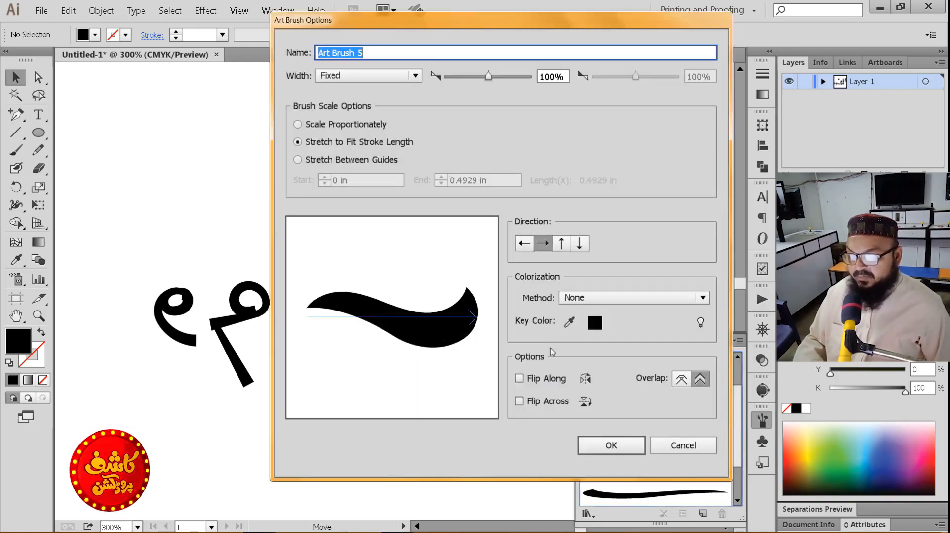
{"action": "left_click", "coordinate": [611, 448]}
Create another art brush from the lowest wavy shape of the small stack with the default options
{"action": "mouse_move", "coordinate": [421, 243]}
{"action": "left_mouse_down"}
{"action": "mouse_move", "coordinate": [420, 260]}
{"action": "mouse_move", "coordinate": [673, 467]}
{"action": "left_mouse_up"}
{"action": "left_click", "coordinate": [451, 312]}
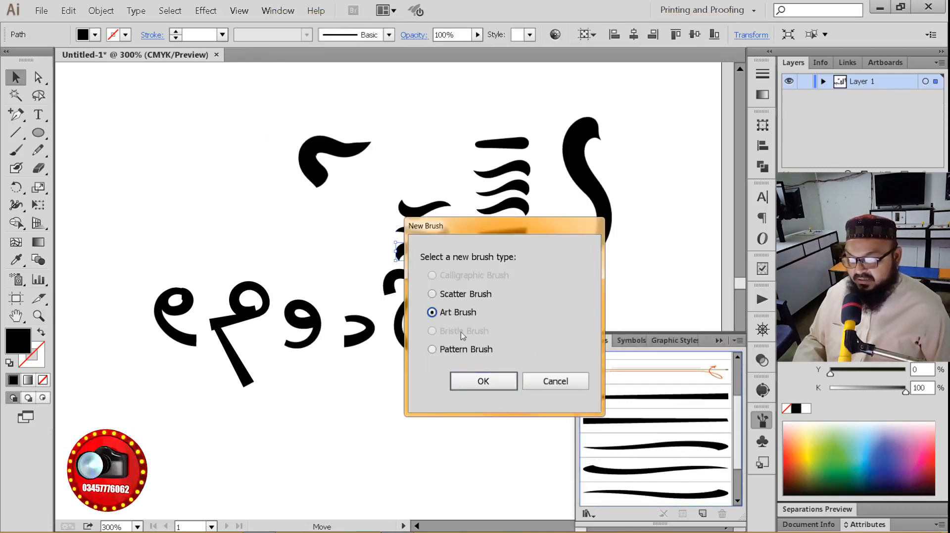
{"action": "left_click", "coordinate": [483, 381]}
{"action": "left_click", "coordinate": [624, 449]}
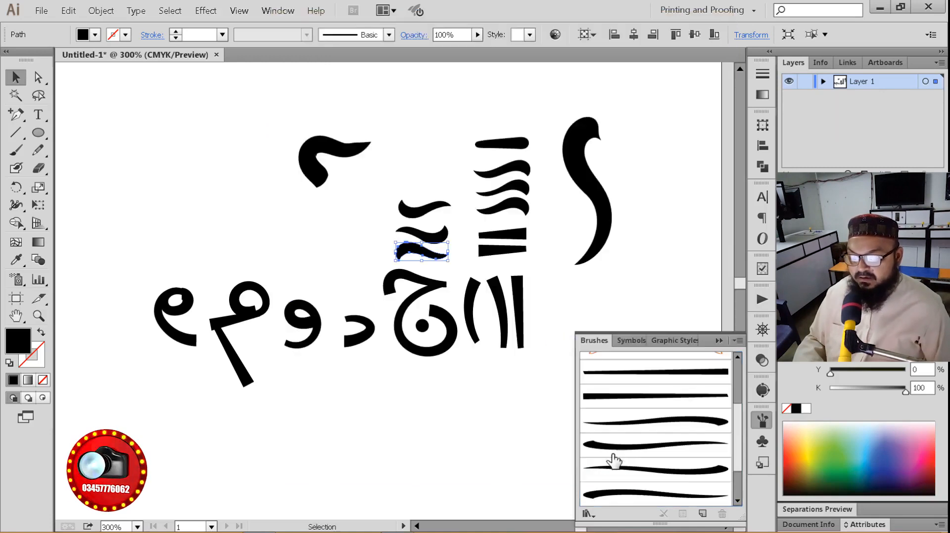
Try Art Brush 5 on the hooked wave stroke, and settle on the newest art brush for it
{"action": "left_click", "coordinate": [315, 157]}
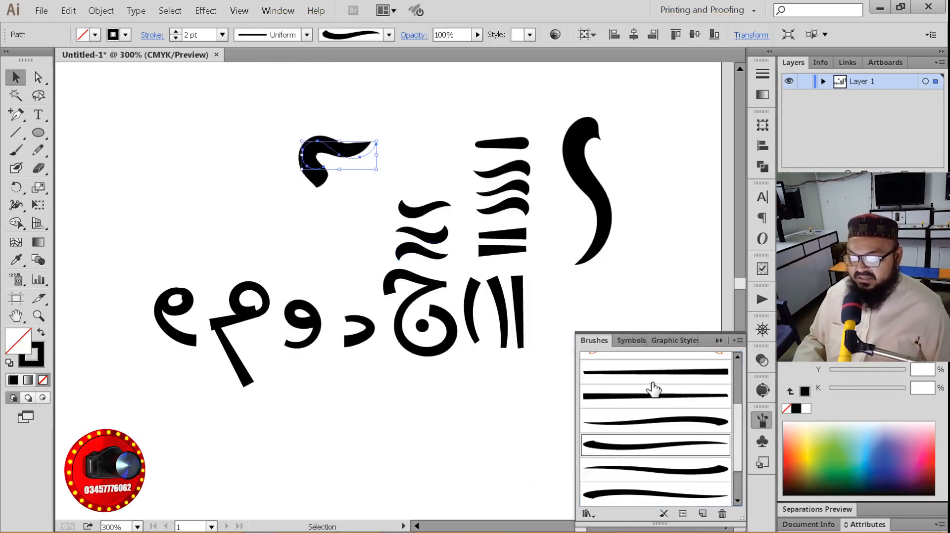
{"action": "left_click", "coordinate": [674, 468]}
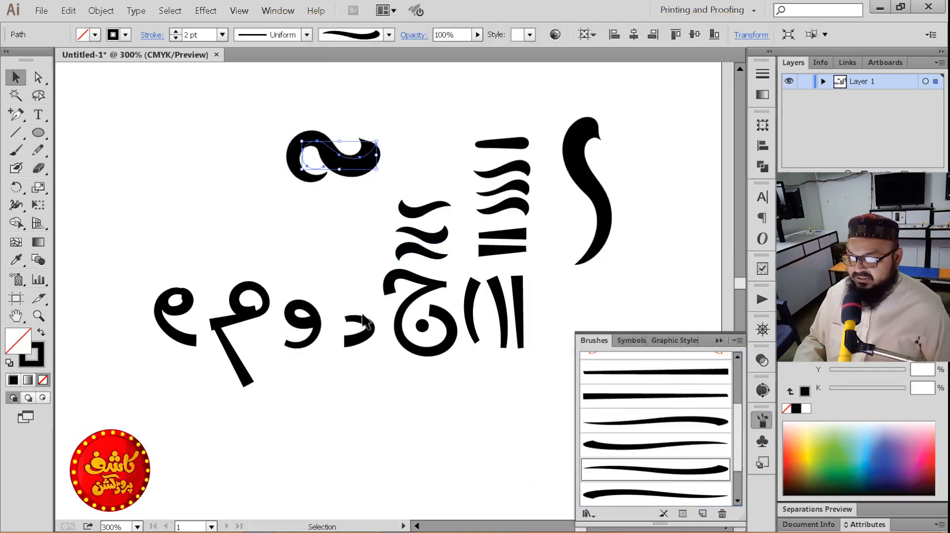
{"action": "left_click", "coordinate": [664, 492]}
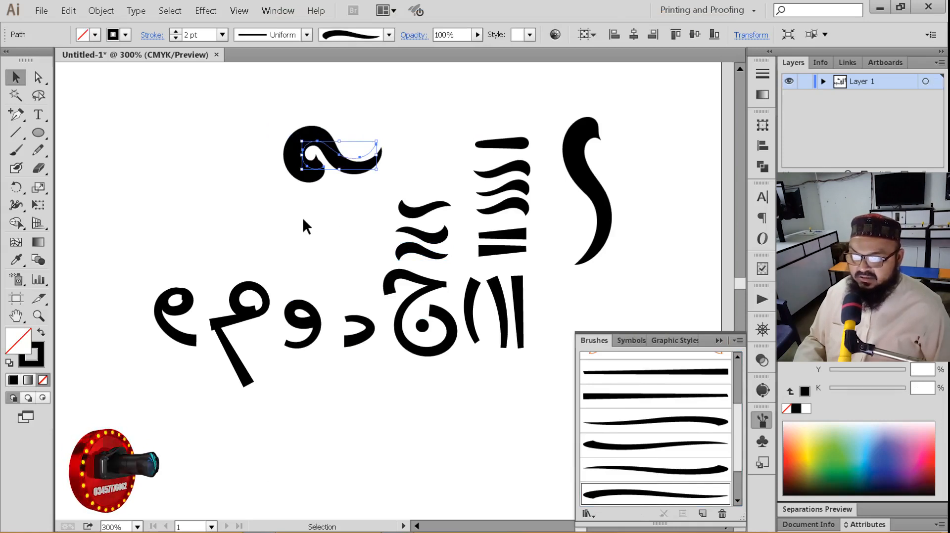
{"action": "left_click", "coordinate": [299, 200]}
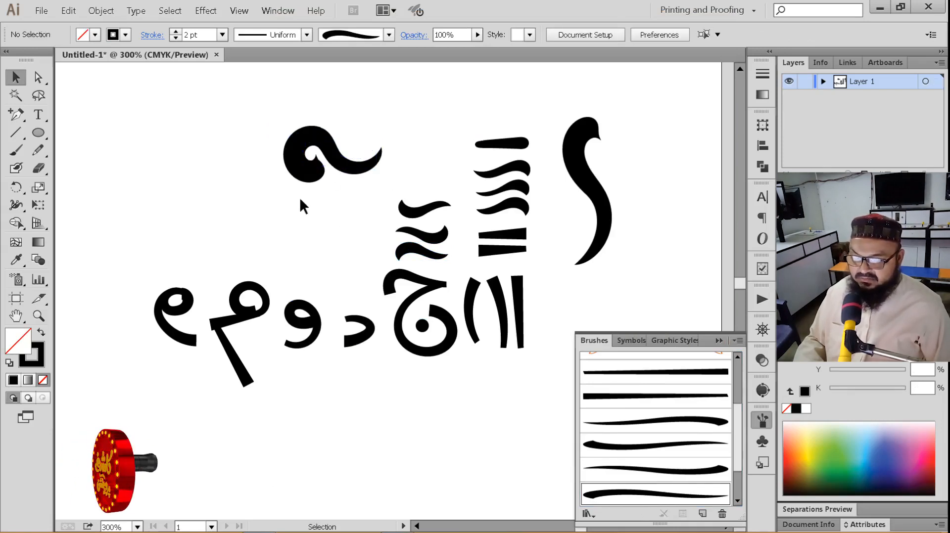
Paint a large open bowl under the hooked wave, move both strokes toward the upper left, and apply Art Brush 5 to the bowl
{"action": "left_click", "coordinate": [16, 149]}
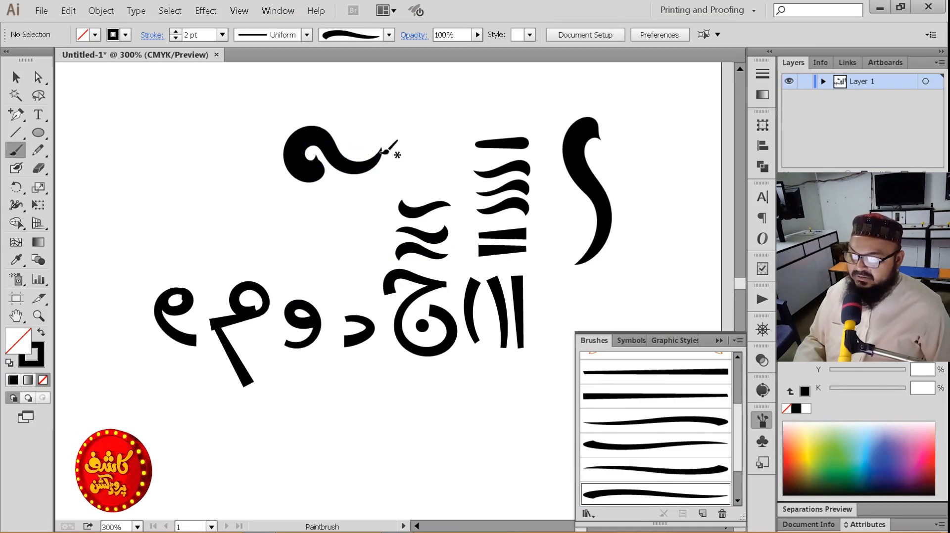
{"action": "mouse_move", "coordinate": [364, 171]}
{"action": "left_mouse_down"}
{"action": "mouse_move", "coordinate": [314, 194]}
{"action": "mouse_move", "coordinate": [302, 248]}
{"action": "left_mouse_up"}
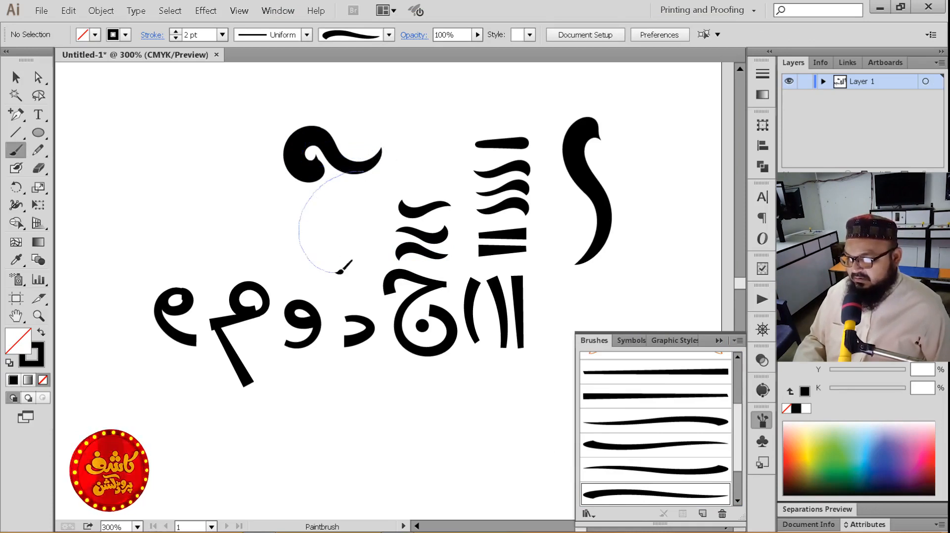
{"action": "mouse_move", "coordinate": [381, 257]}
{"action": "left_mouse_down"}
{"action": "mouse_move", "coordinate": [394, 224]}
{"action": "mouse_move", "coordinate": [388, 208]}
{"action": "mouse_move", "coordinate": [331, 207]}
{"action": "mouse_move", "coordinate": [260, 180]}
{"action": "left_mouse_up"}
{"action": "key", "text": "v"}
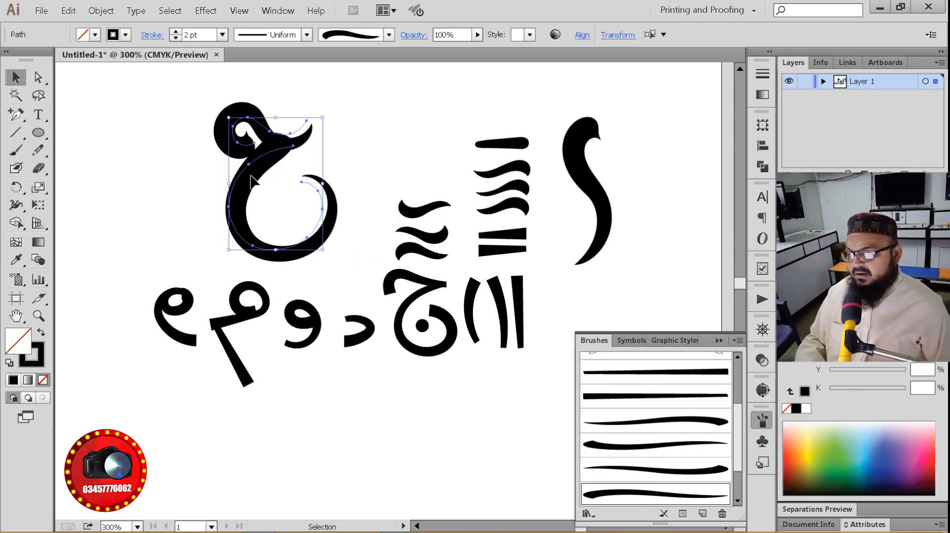
{"action": "left_click", "coordinate": [652, 469]}
{"action": "left_click", "coordinate": [343, 281]}
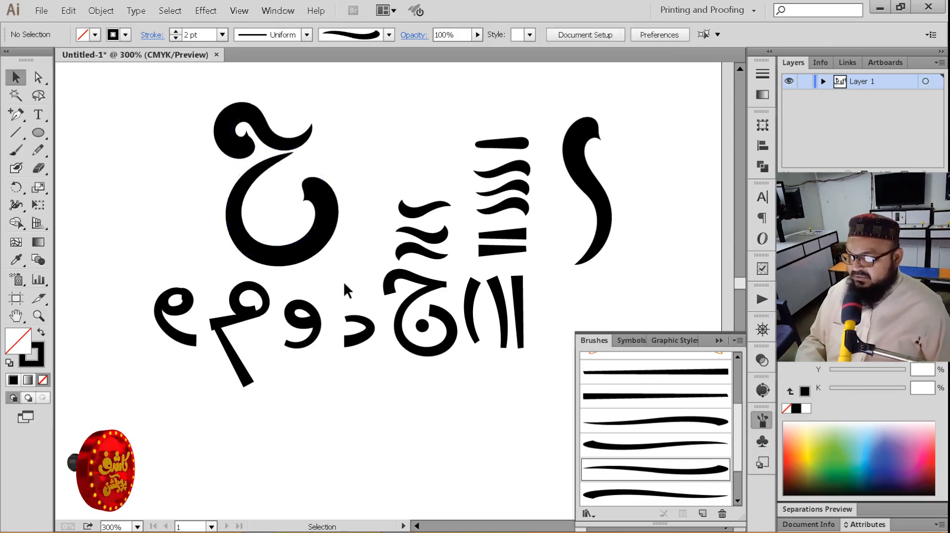
Raise the bowl until it meets the hooked head, and shift the whole letter slightly to the right
{"action": "left_click", "coordinate": [283, 259]}
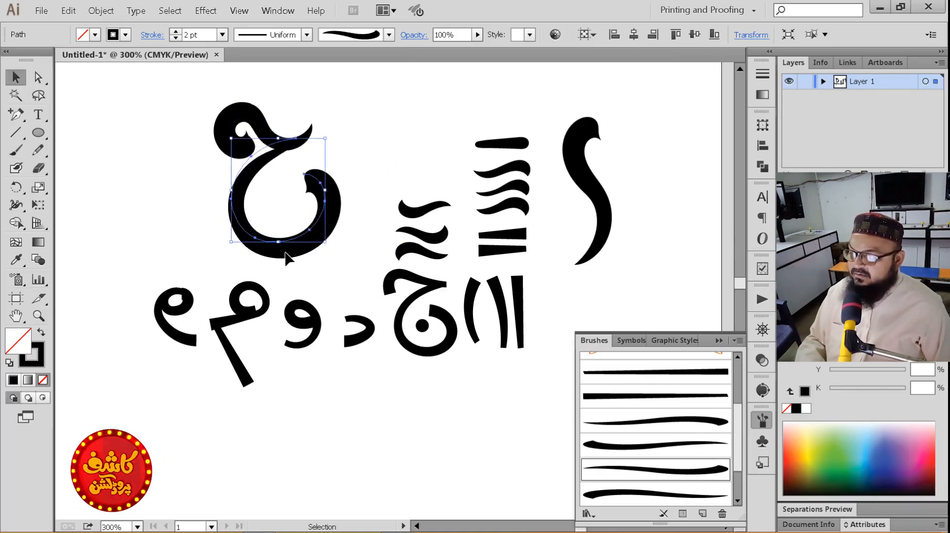
{"action": "left_click", "coordinate": [394, 195]}
{"action": "left_click_drag", "start_coordinate": [301, 245], "coordinate": [299, 245]}
{"action": "left_click", "coordinate": [350, 215]}
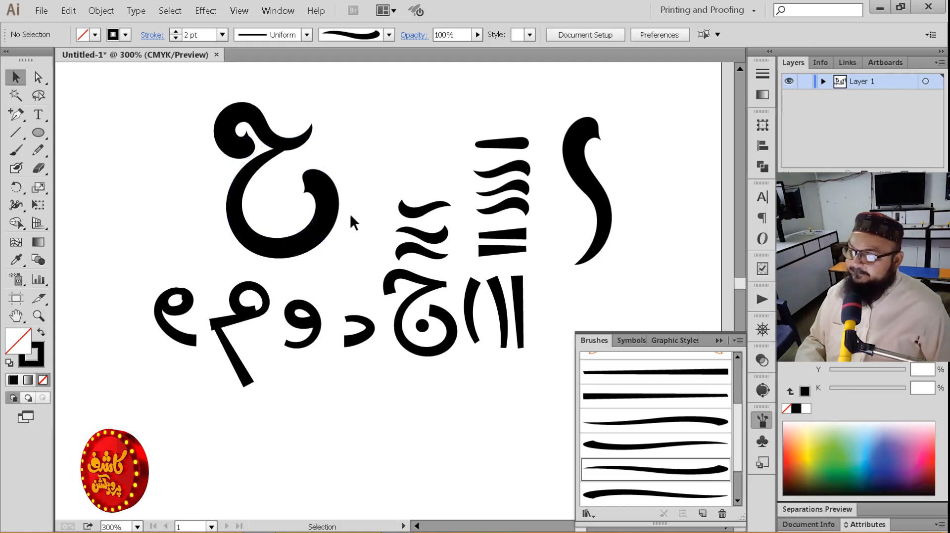
{"action": "mouse_move", "coordinate": [132, 107]}
{"action": "left_mouse_down"}
{"action": "mouse_move", "coordinate": [262, 190]}
{"action": "mouse_move", "coordinate": [263, 262]}
{"action": "mouse_move", "coordinate": [290, 247]}
{"action": "left_mouse_up"}
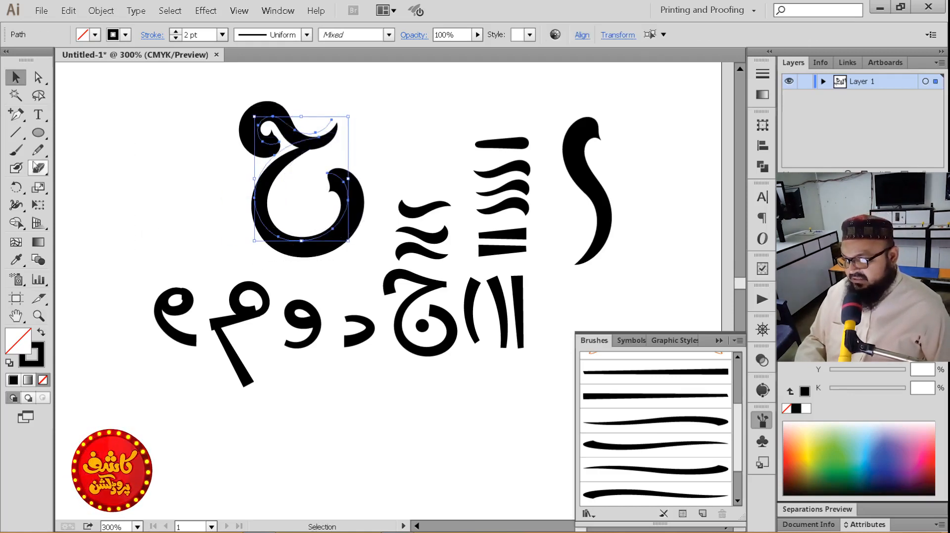
Paint a small comma-shaped stroke left of the large letter with Art Brush 5, undoing the first attempt
{"action": "left_click", "coordinate": [16, 150]}
{"action": "mouse_move", "coordinate": [193, 197]}
{"action": "left_mouse_down"}
{"action": "mouse_move", "coordinate": [228, 214]}
{"action": "mouse_move", "coordinate": [191, 235]}
{"action": "left_mouse_up"}
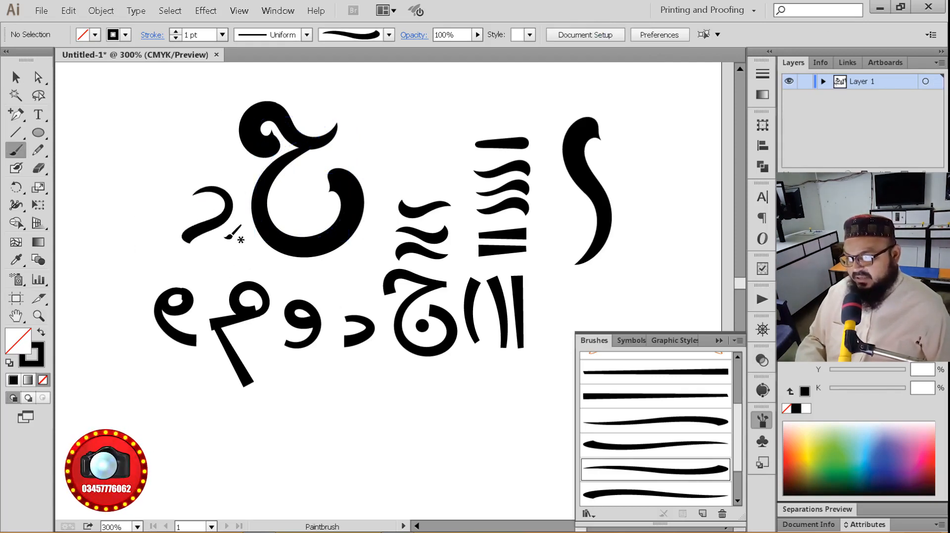
{"action": "key", "text": "ctrl+z"}
{"action": "mouse_move", "coordinate": [192, 200]}
{"action": "left_mouse_down"}
{"action": "mouse_move", "coordinate": [199, 177]}
{"action": "mouse_move", "coordinate": [213, 183]}
{"action": "mouse_move", "coordinate": [214, 208]}
{"action": "mouse_move", "coordinate": [198, 225]}
{"action": "left_mouse_up"}
{"action": "key", "text": "v"}
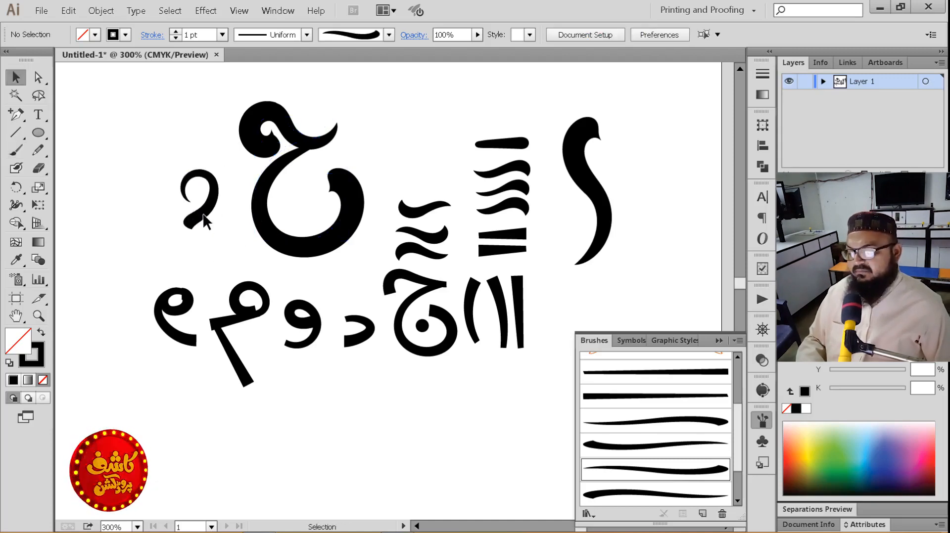
Try the other wavy art brushes on the small comma-shaped stroke, and settle on the newest one
{"action": "left_click", "coordinate": [674, 448]}
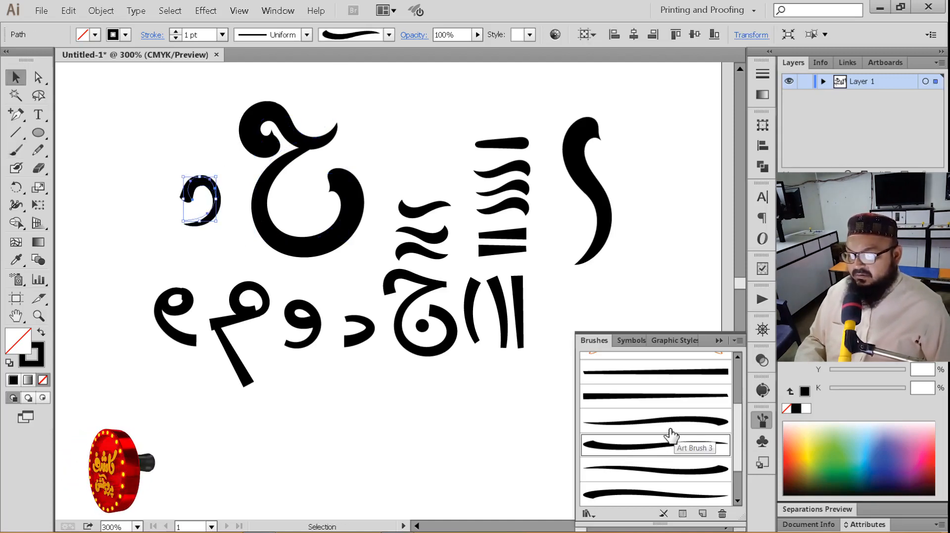
{"action": "left_click", "coordinate": [673, 425]}
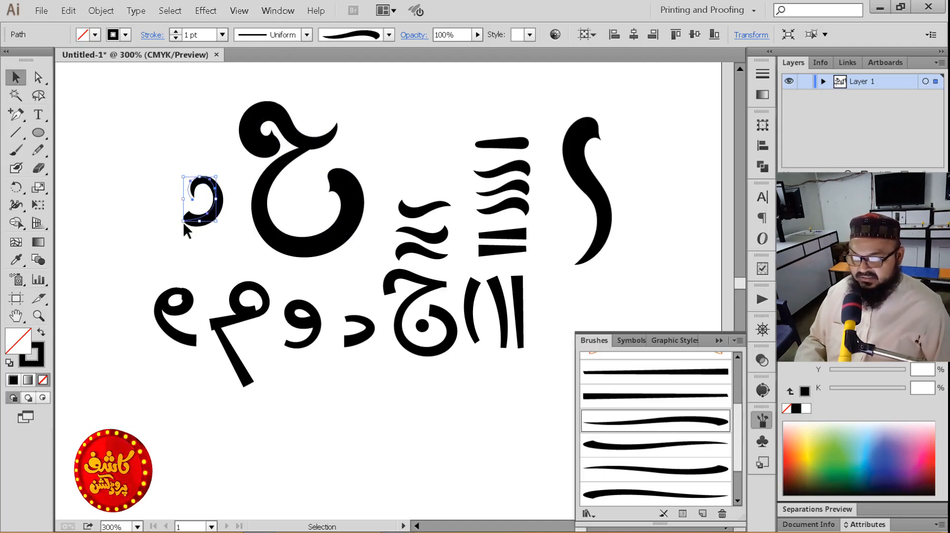
{"action": "left_click", "coordinate": [674, 470]}
{"action": "left_click", "coordinate": [664, 496]}
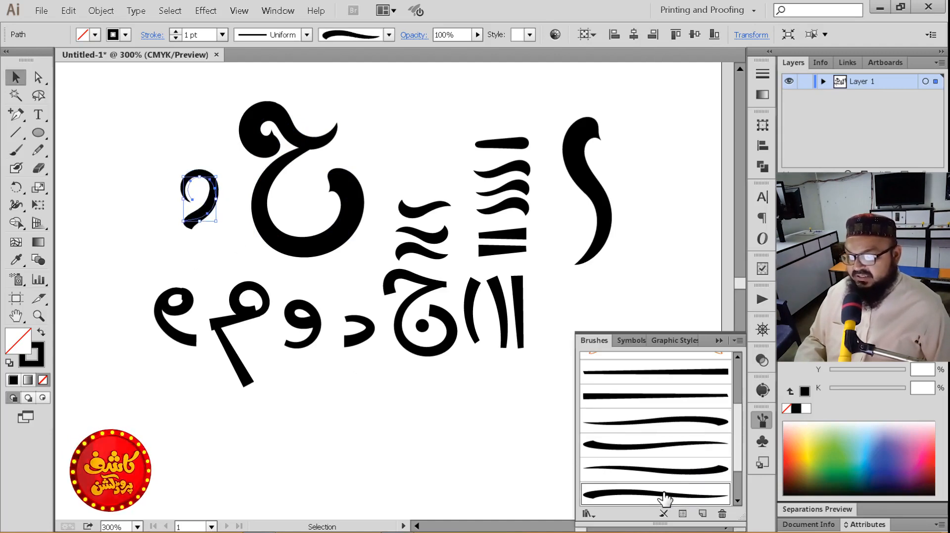
{"action": "left_click", "coordinate": [218, 258]}
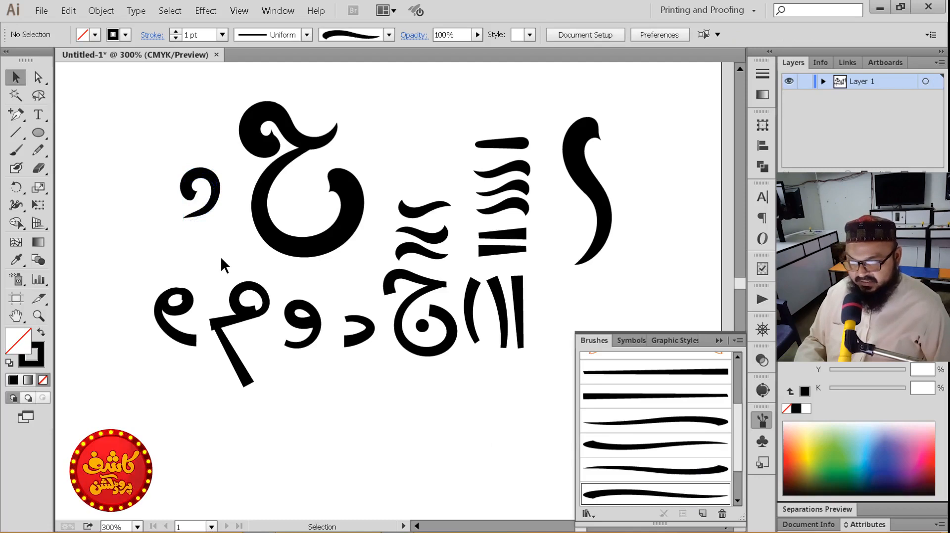
Paint a looped, waw-like stroke between the large letter and the brush shapes with the newest art brush, redoing the first attempt
{"action": "left_click", "coordinate": [15, 150]}
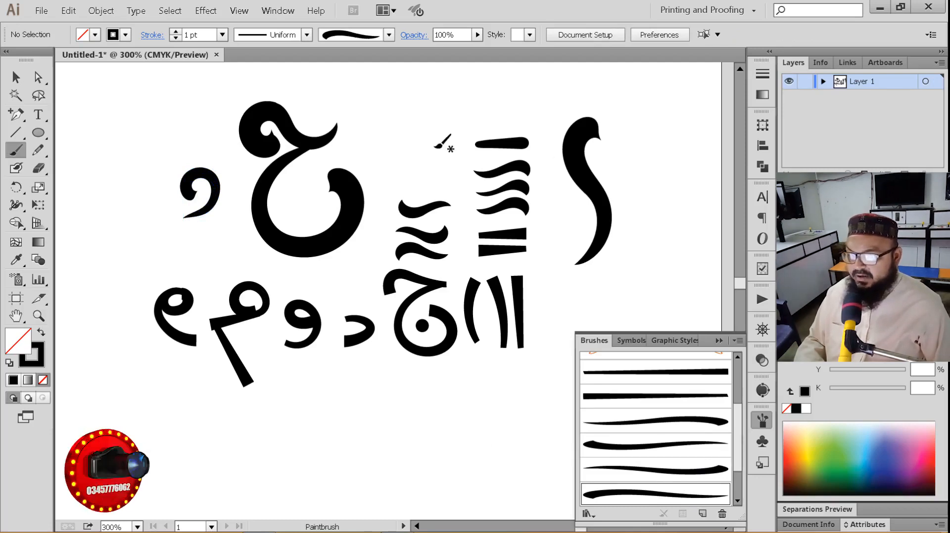
{"action": "mouse_move", "coordinate": [430, 149]}
{"action": "left_mouse_down"}
{"action": "mouse_move", "coordinate": [392, 152]}
{"action": "mouse_move", "coordinate": [382, 139]}
{"action": "mouse_move", "coordinate": [390, 126]}
{"action": "mouse_move", "coordinate": [420, 140]}
{"action": "left_mouse_up"}
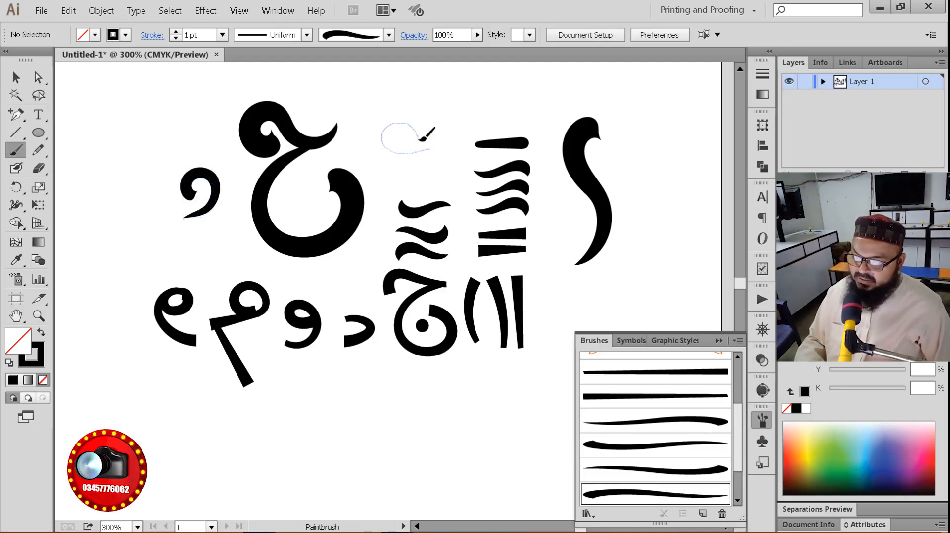
{"action": "left_click_drag", "start_coordinate": [391, 174], "coordinate": [392, 173]}
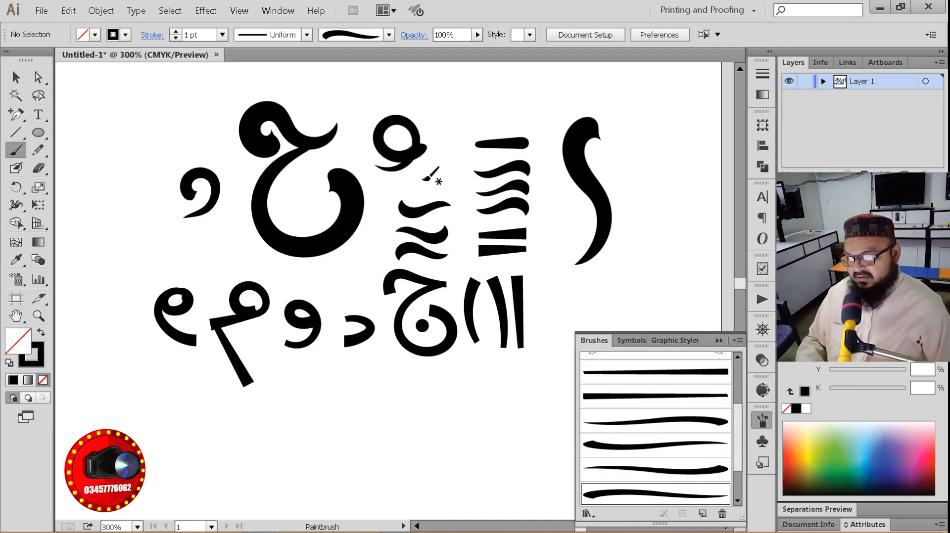
{"action": "key", "text": "ctrl+z"}
{"action": "mouse_move", "coordinate": [430, 149]}
{"action": "left_mouse_down"}
{"action": "mouse_move", "coordinate": [394, 154]}
{"action": "mouse_move", "coordinate": [384, 129]}
{"action": "mouse_move", "coordinate": [409, 119]}
{"action": "mouse_move", "coordinate": [425, 133]}
{"action": "mouse_move", "coordinate": [431, 168]}
{"action": "mouse_move", "coordinate": [418, 188]}
{"action": "mouse_move", "coordinate": [393, 190]}
{"action": "left_mouse_up"}
{"action": "key", "text": "v"}
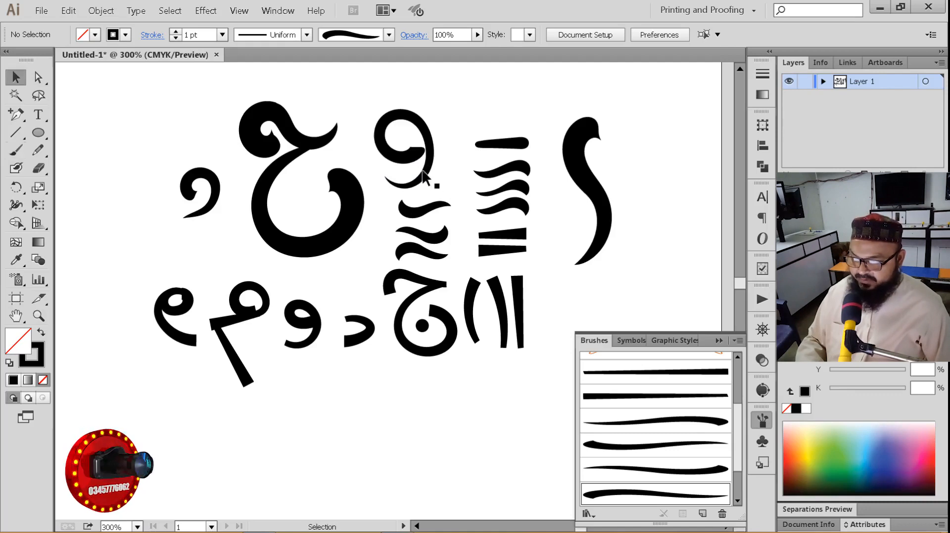
Try the other wavy art brushes on the looped stroke, and return it to the newest one
{"action": "left_click", "coordinate": [668, 426]}
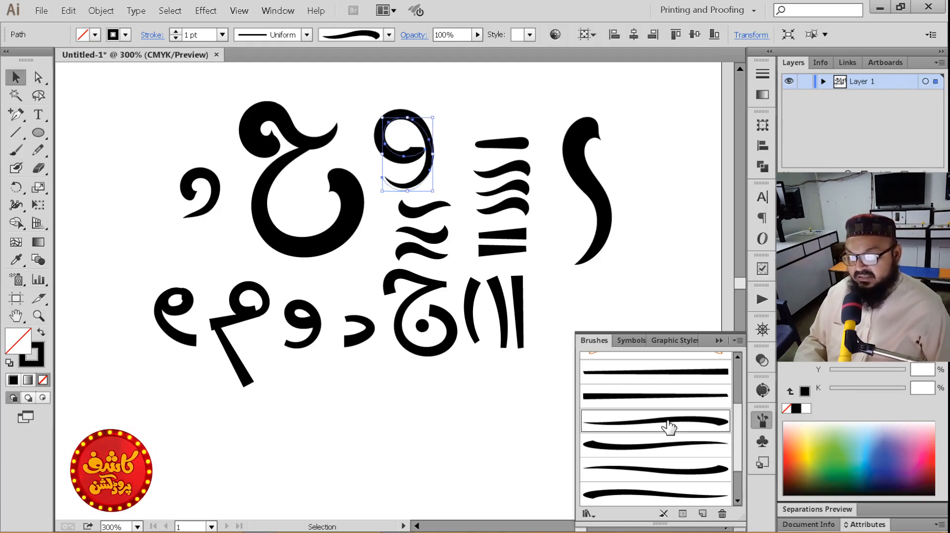
{"action": "left_click", "coordinate": [661, 448]}
{"action": "left_click", "coordinate": [669, 470]}
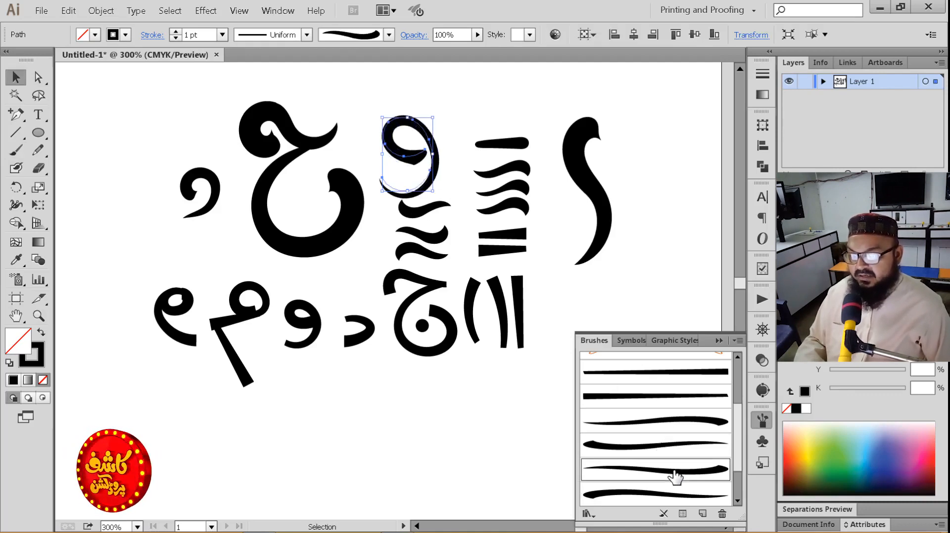
{"action": "left_click", "coordinate": [666, 493]}
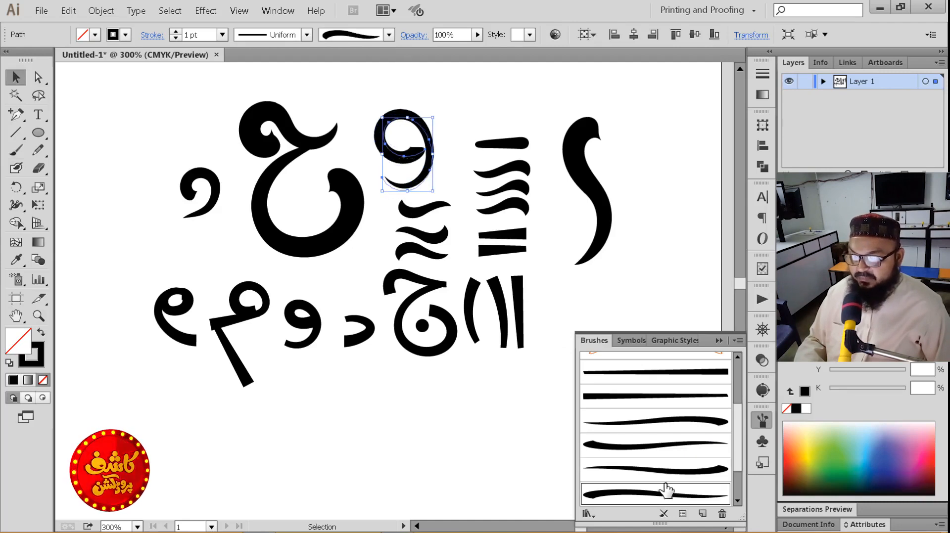
{"action": "left_click", "coordinate": [446, 167]}
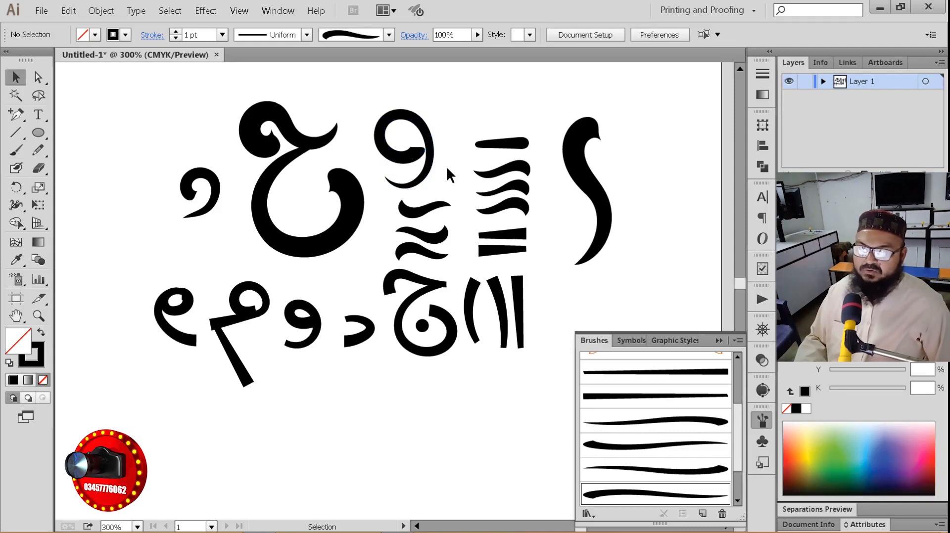